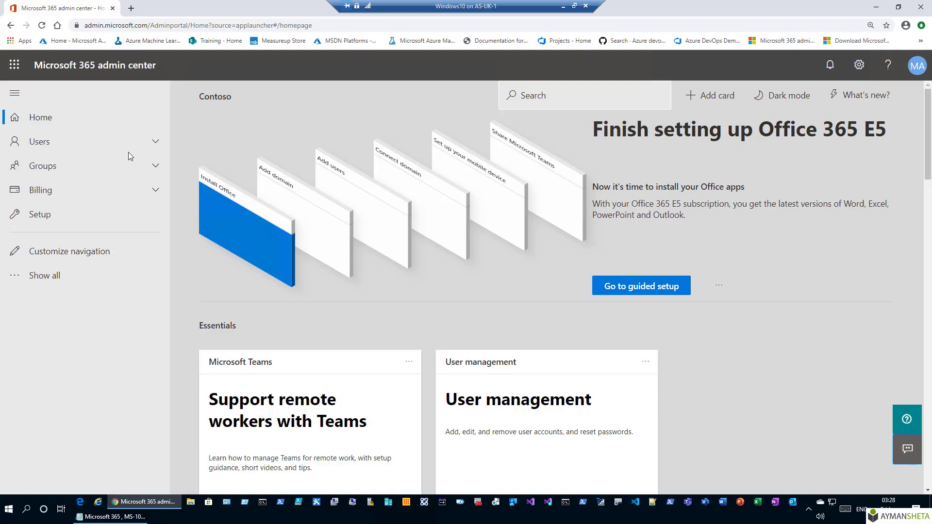
Start adding a new user from the Active users list
click(156, 141)
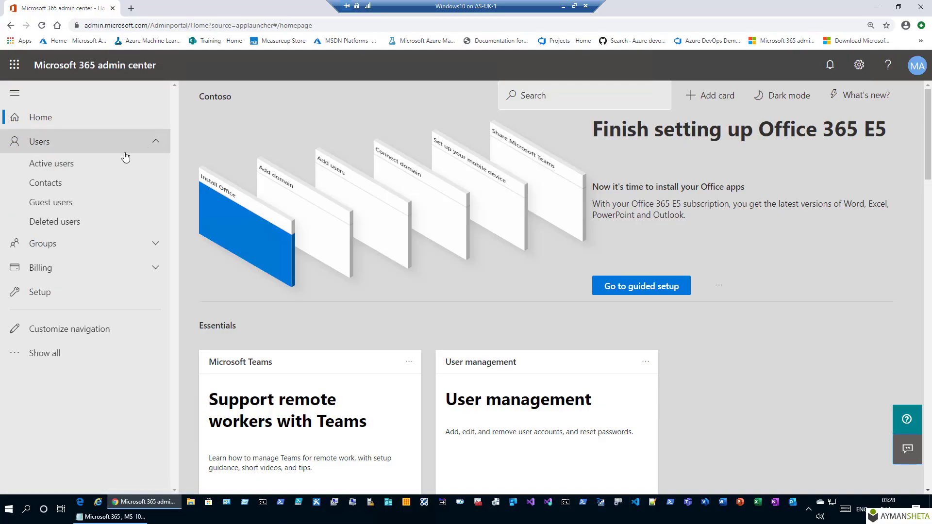
click(101, 167)
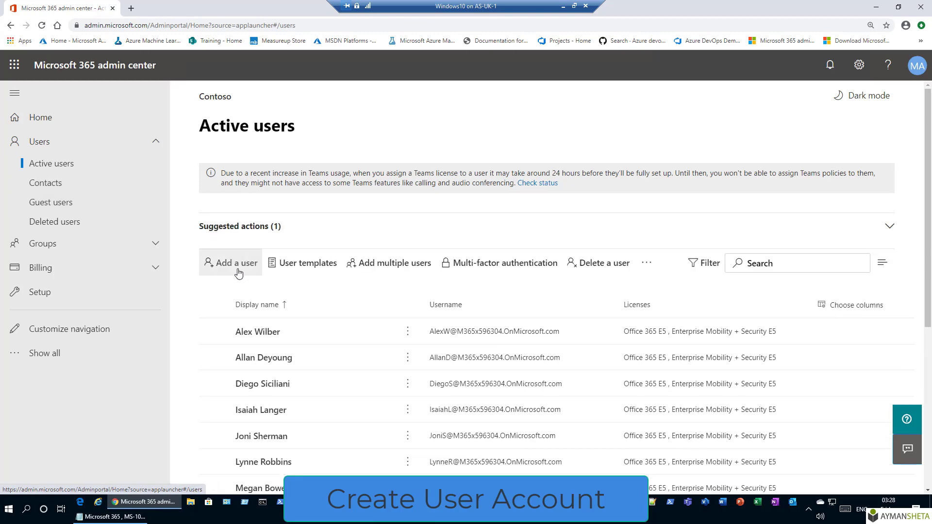
click(236, 264)
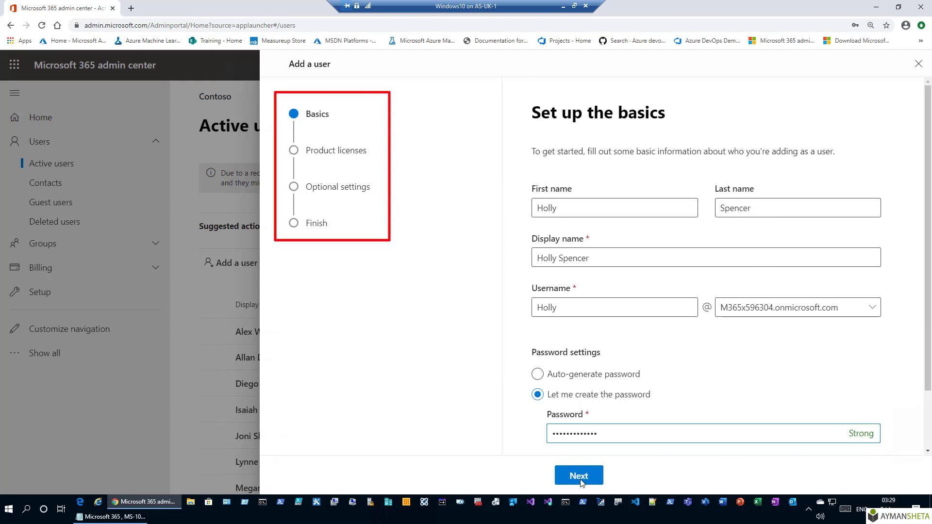
Submit the basics with the user's first, last and display names, username and a self-created password, and dismiss the browser's offer to save it
click(578, 475)
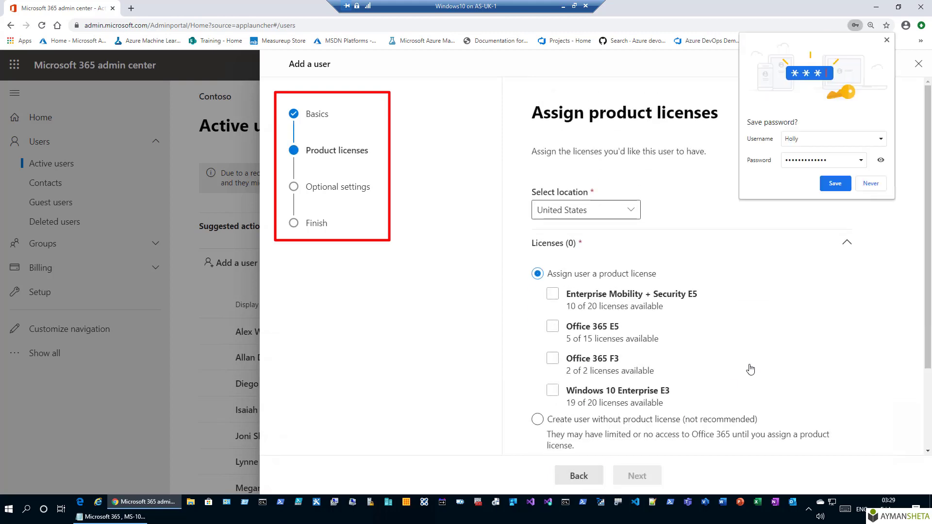
click(886, 40)
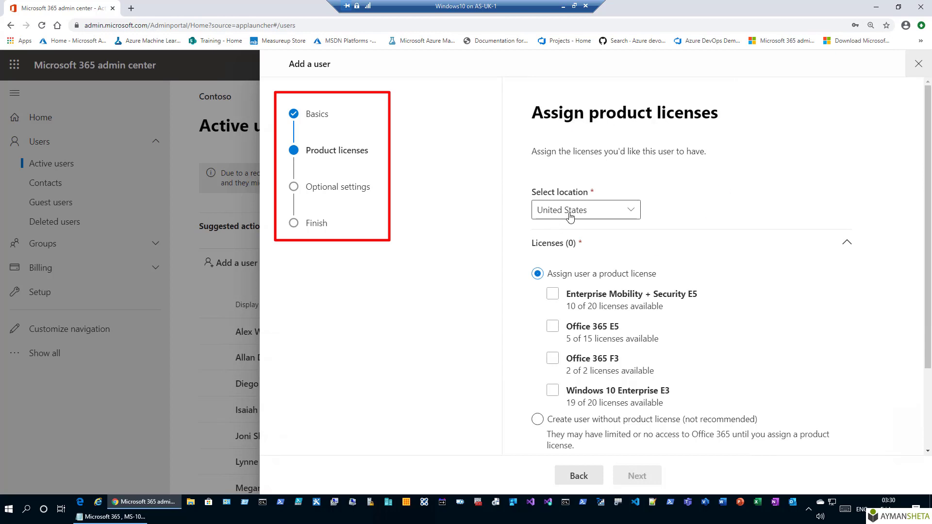
Assign the Office 365 E5 product license to the user with United States as the location
click(630, 209)
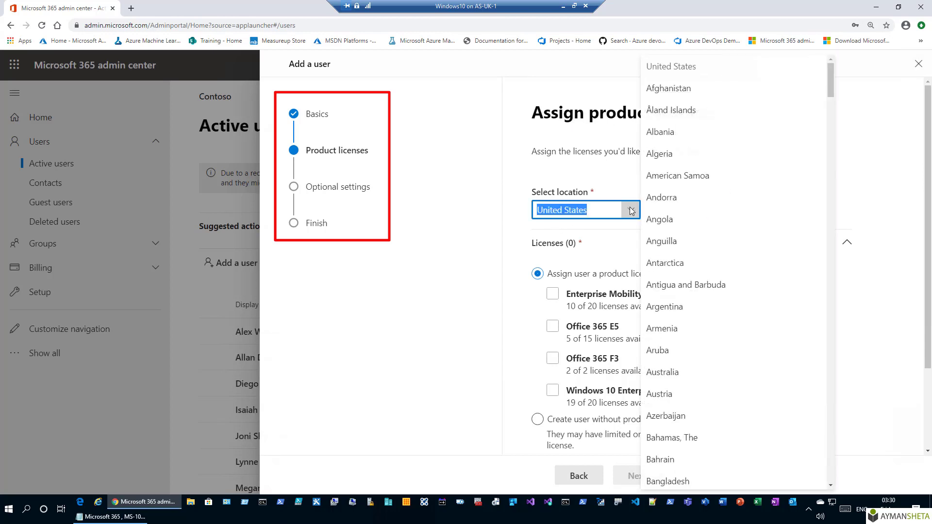
click(631, 210)
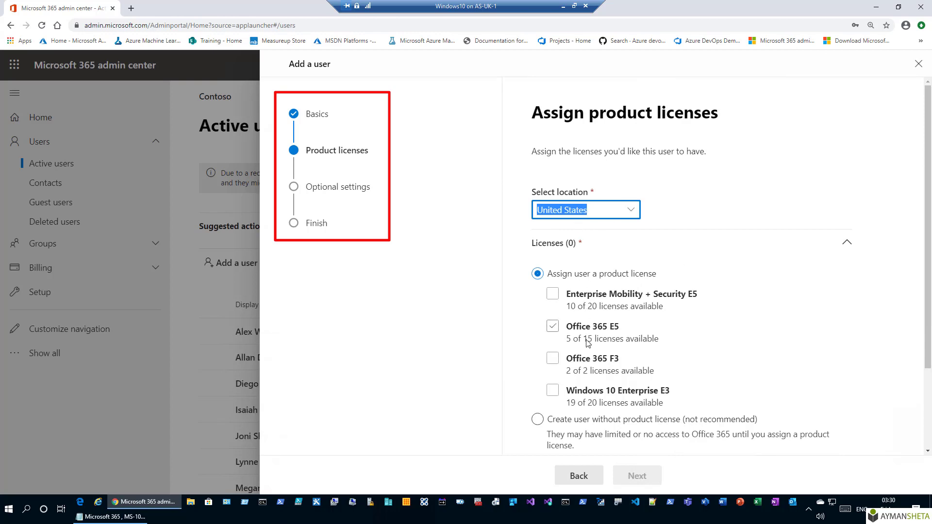
click(578, 359)
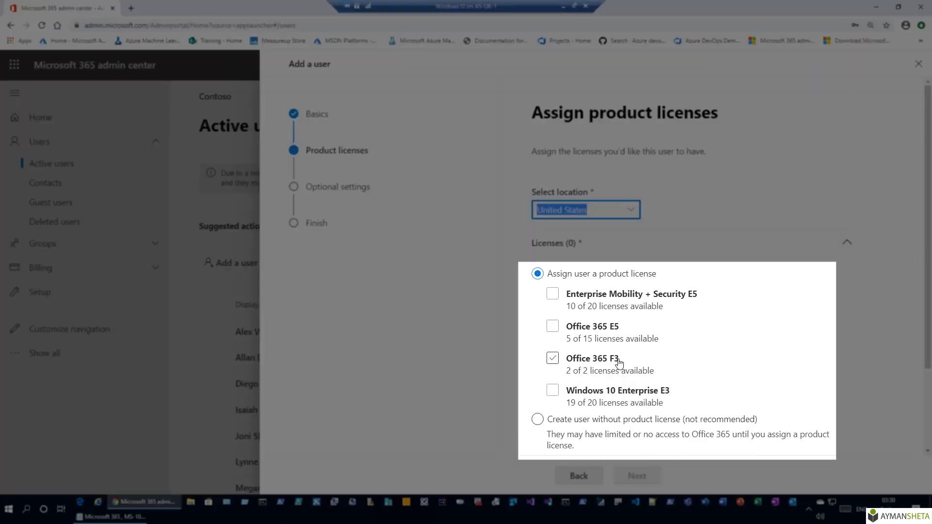
click(578, 359)
click(552, 327)
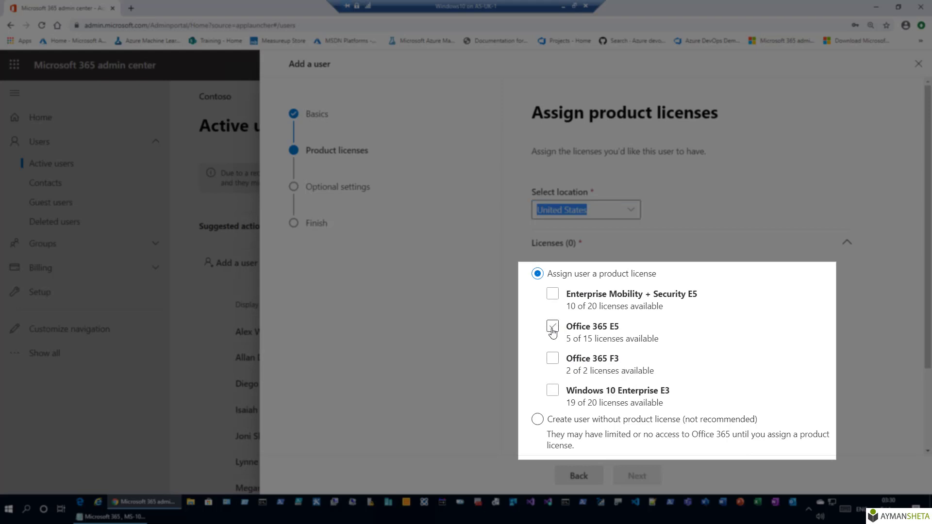
click(552, 326)
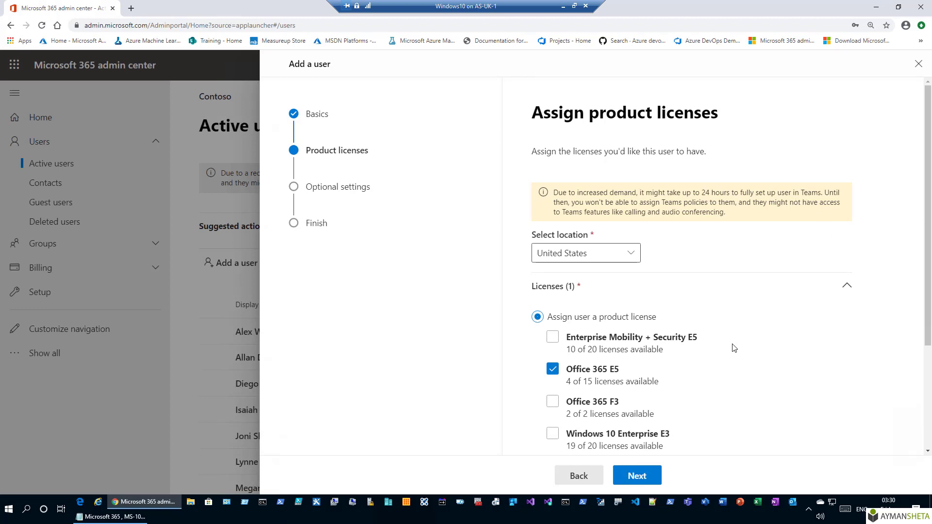
Expand the Apps list and examine which apps are included with the Office 365 E5 license
scroll(734, 348, down, 3)
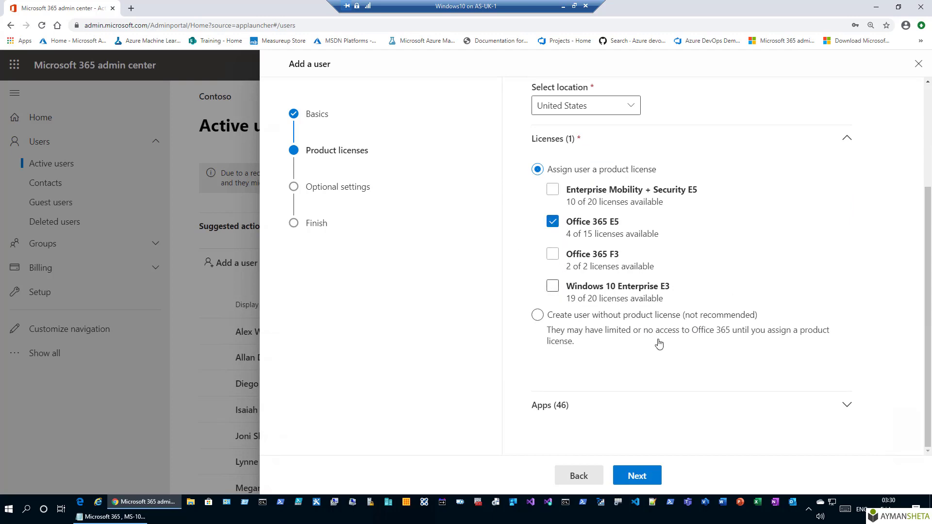
click(849, 411)
scroll(808, 401, down, 6)
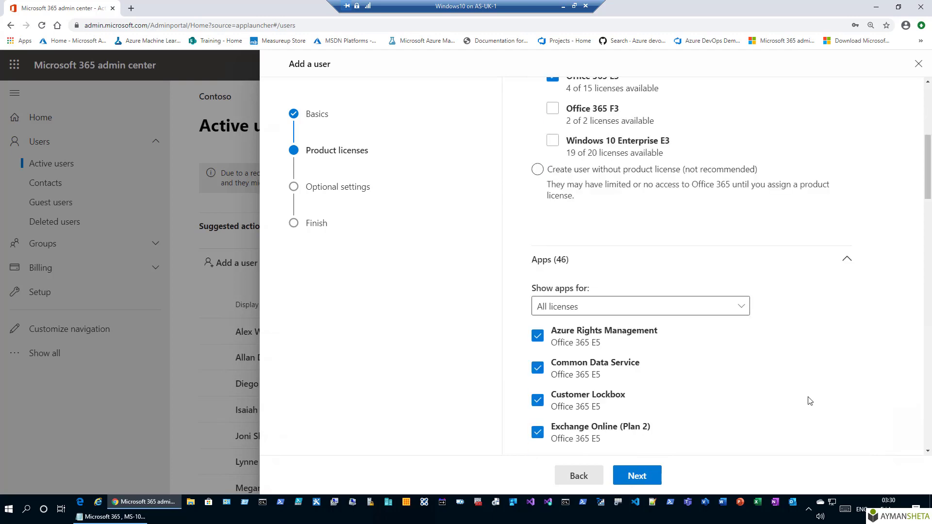
scroll(597, 369, down, 4)
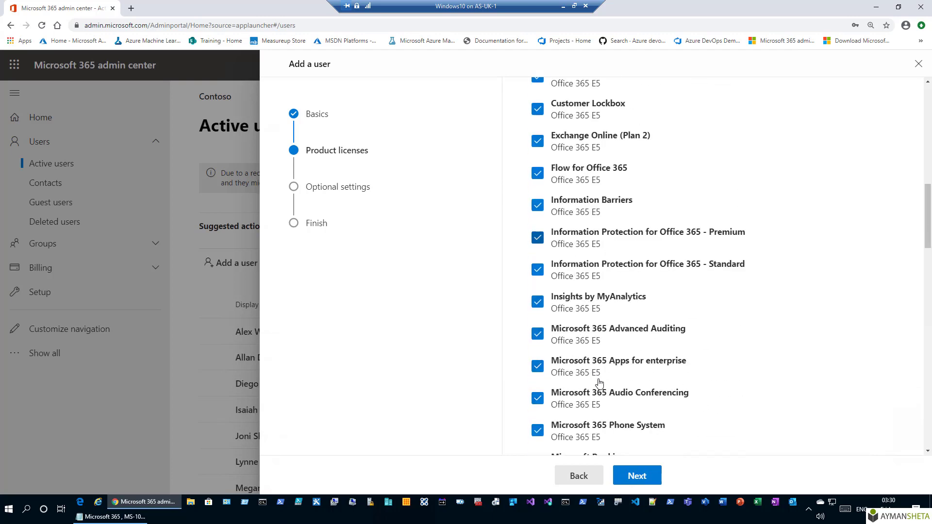
scroll(600, 383, down, 8)
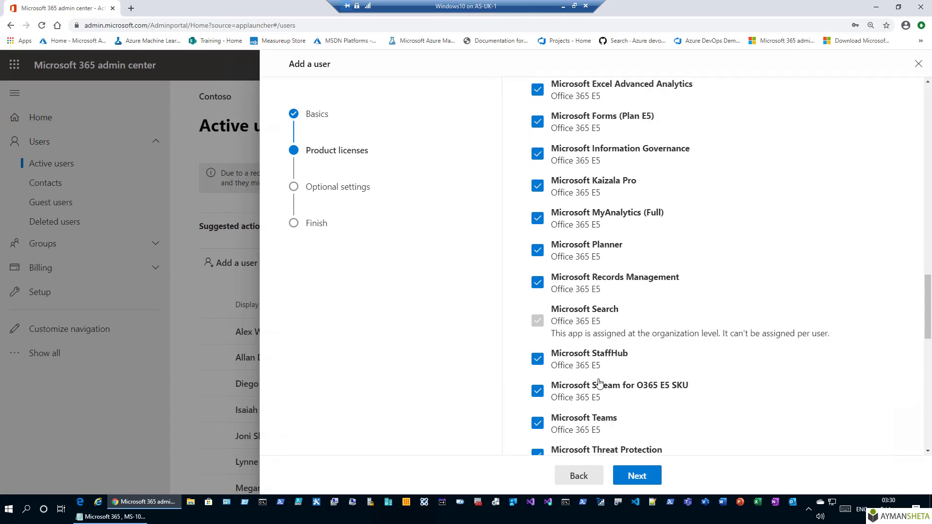
scroll(601, 388, up, 5)
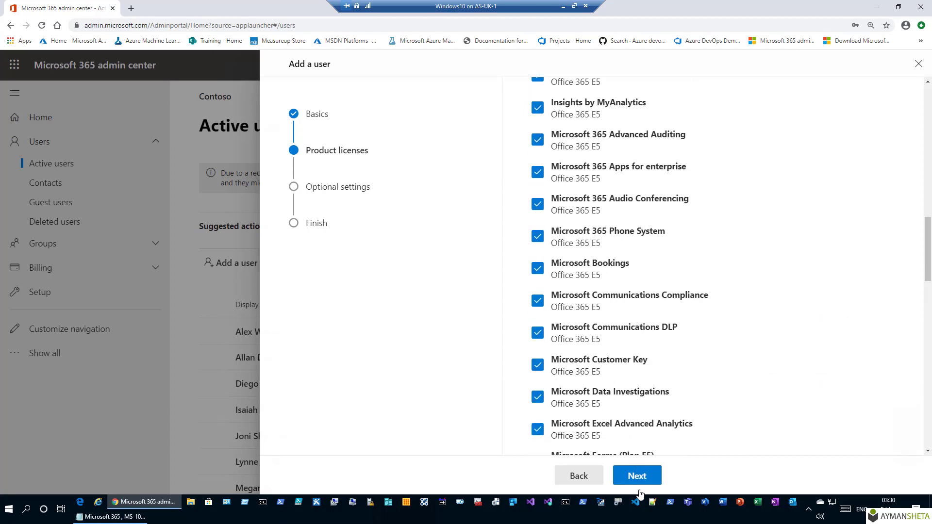
scroll(626, 391, up, 6)
scroll(626, 391, up, 7)
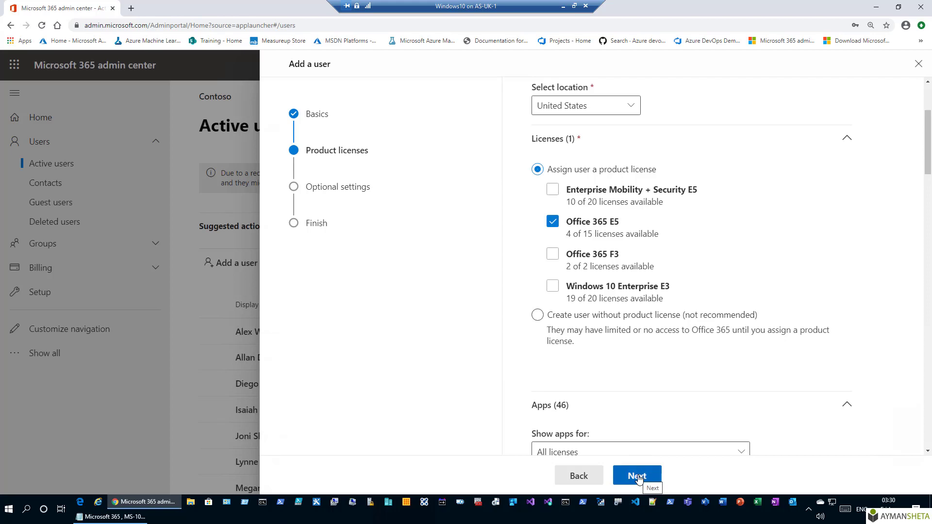
Proceed to the optional settings and give the user admin center access with the Global admin role
click(636, 475)
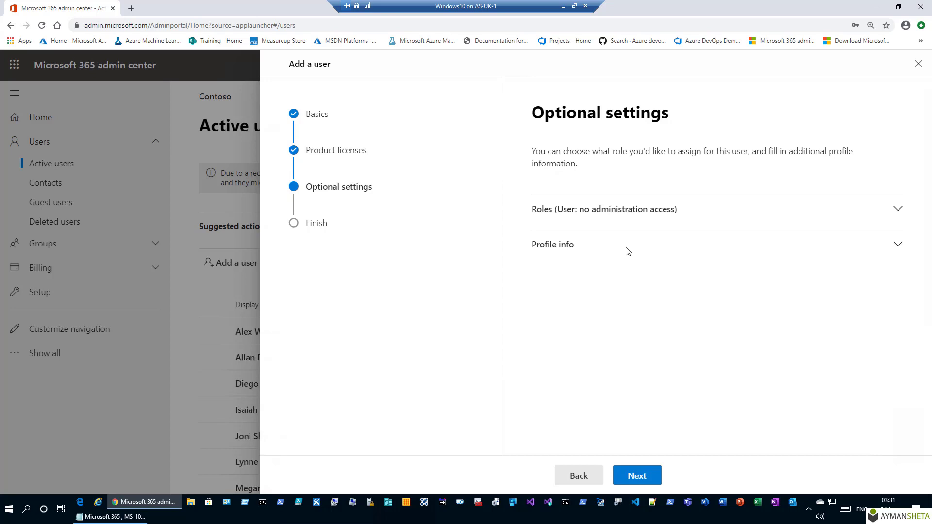
click(898, 211)
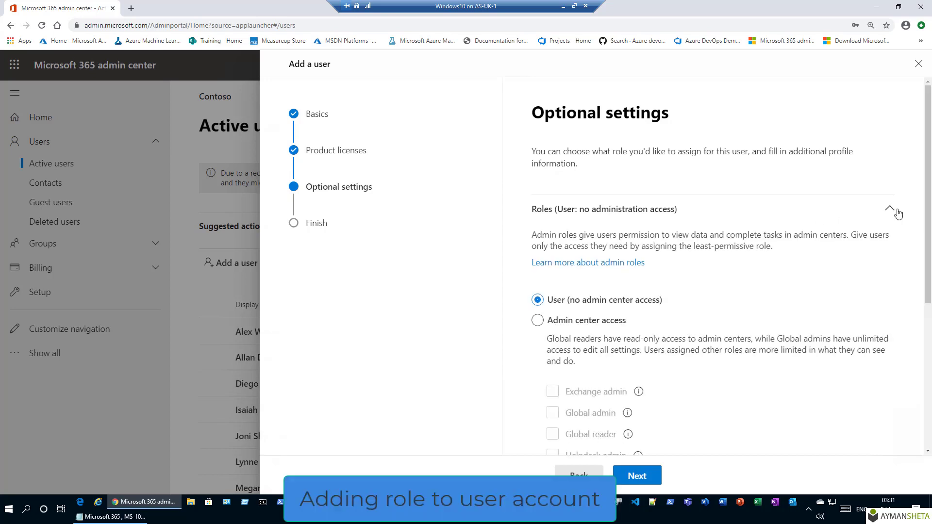
scroll(772, 265, down, 1)
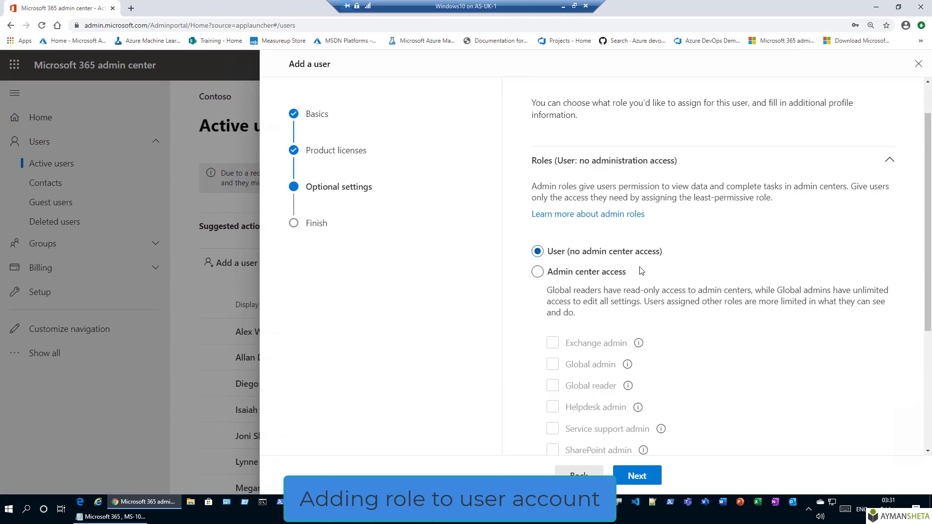
click(538, 273)
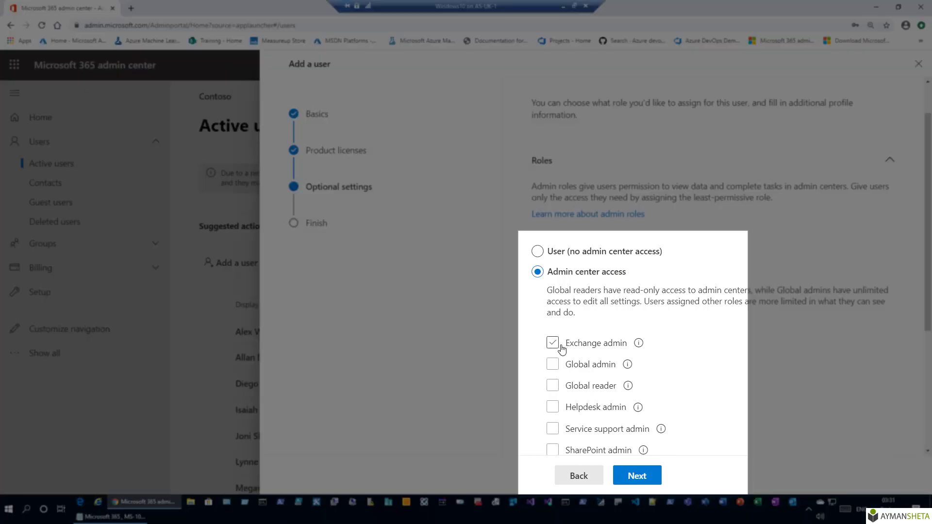
scroll(557, 337, down, 2)
click(561, 349)
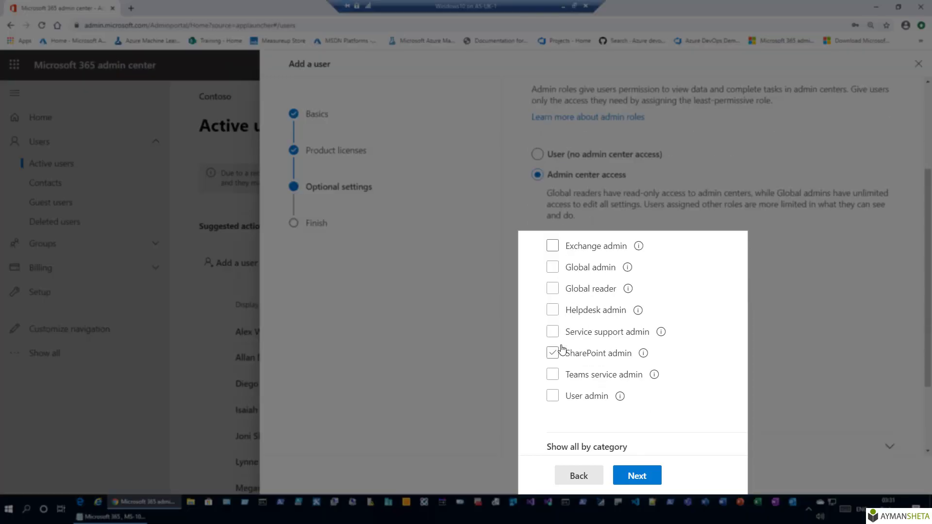
scroll(562, 349, down, 1)
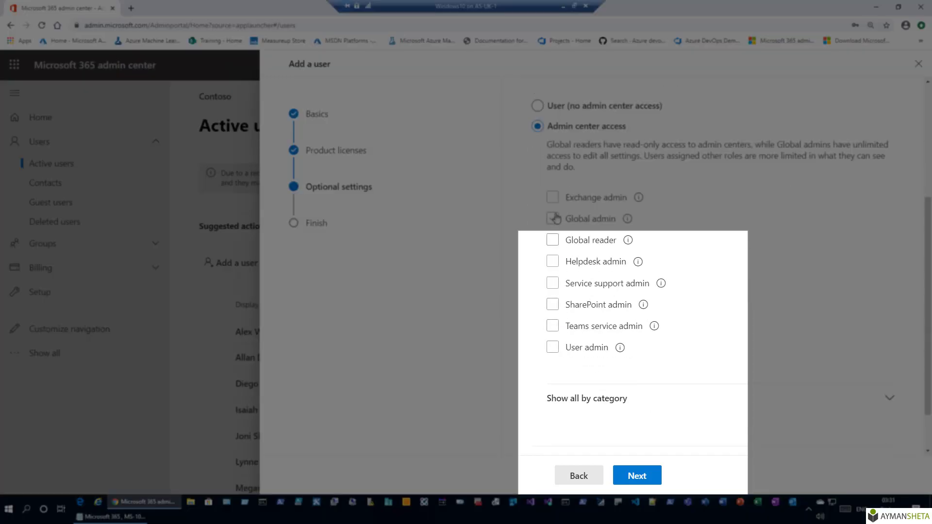
click(553, 240)
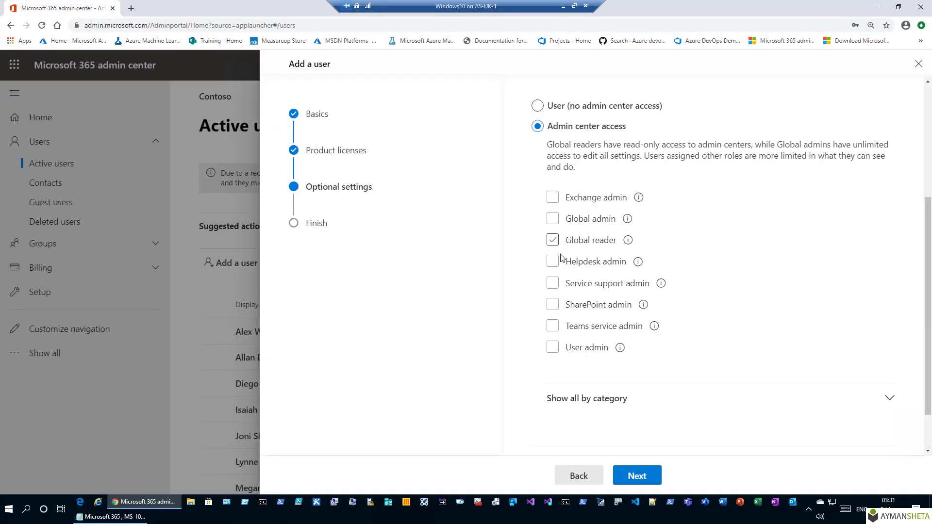
click(553, 221)
Show all admin roles by category, examine them from Collaboration through Security & Compliance, and proceed to the final review
scroll(559, 243, down, 1)
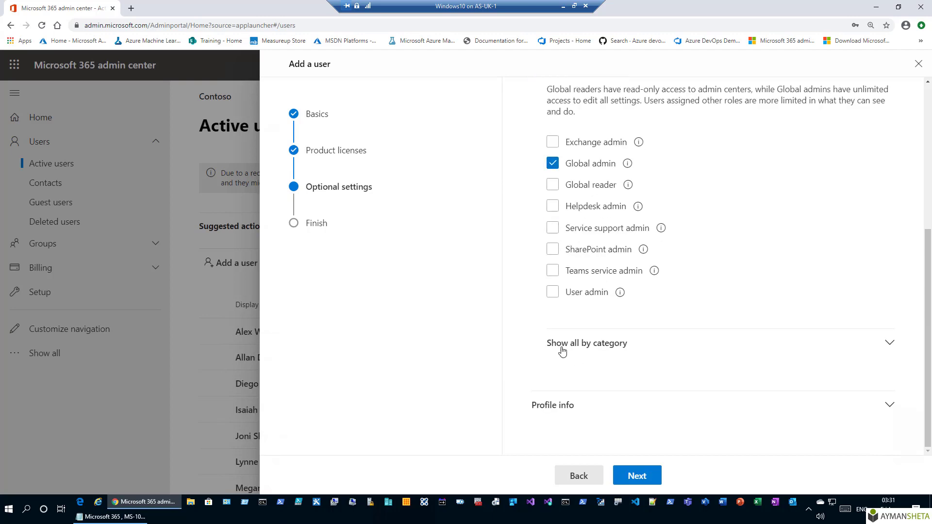
click(892, 346)
scroll(752, 342, down, 3)
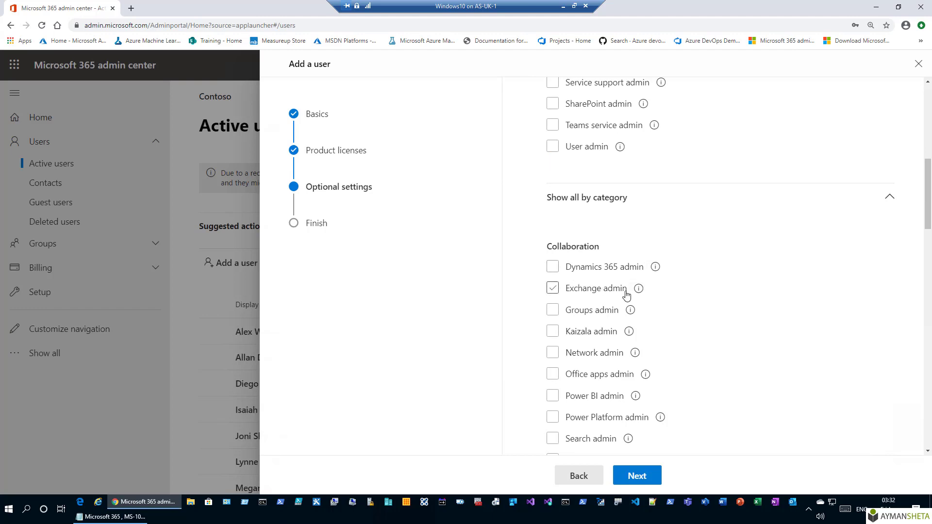
scroll(654, 304, down, 3)
scroll(654, 309, down, 1)
click(626, 311)
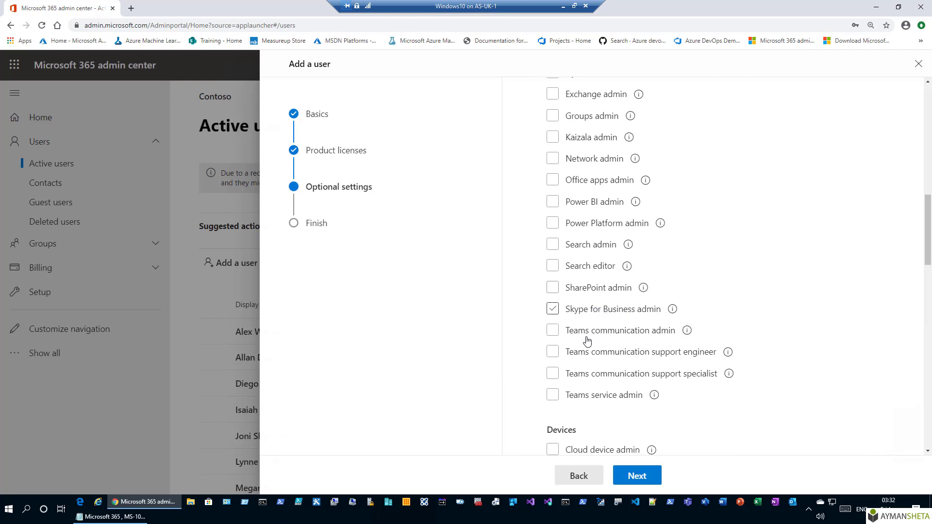
scroll(634, 345, down, 1)
scroll(633, 346, down, 1)
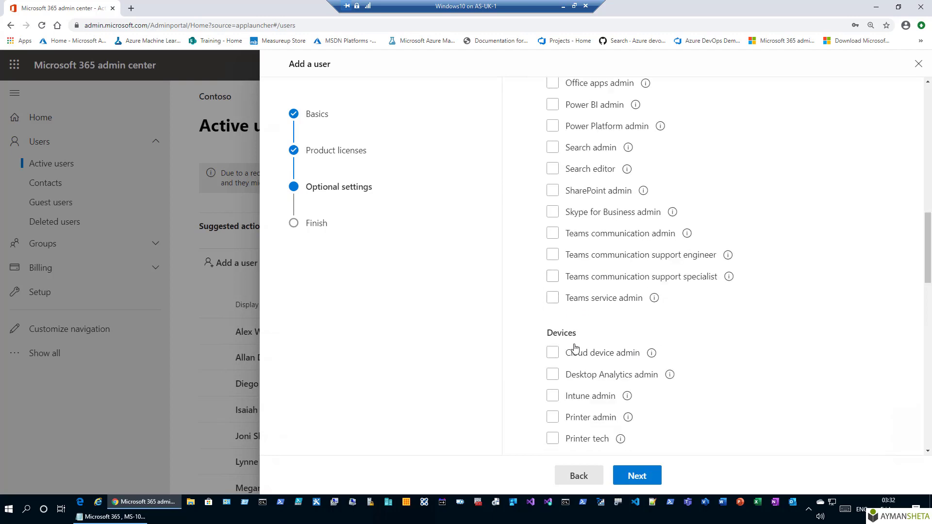
scroll(579, 339, down, 3)
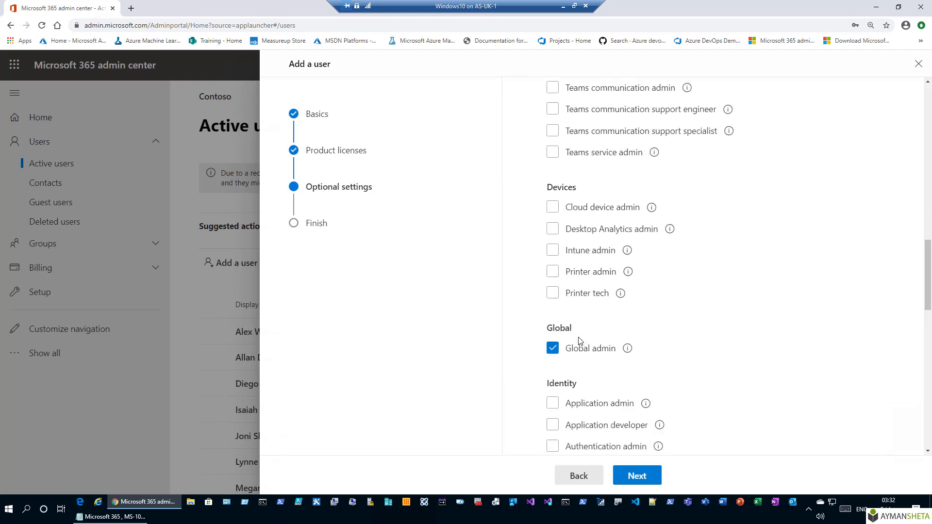
scroll(579, 340, down, 2)
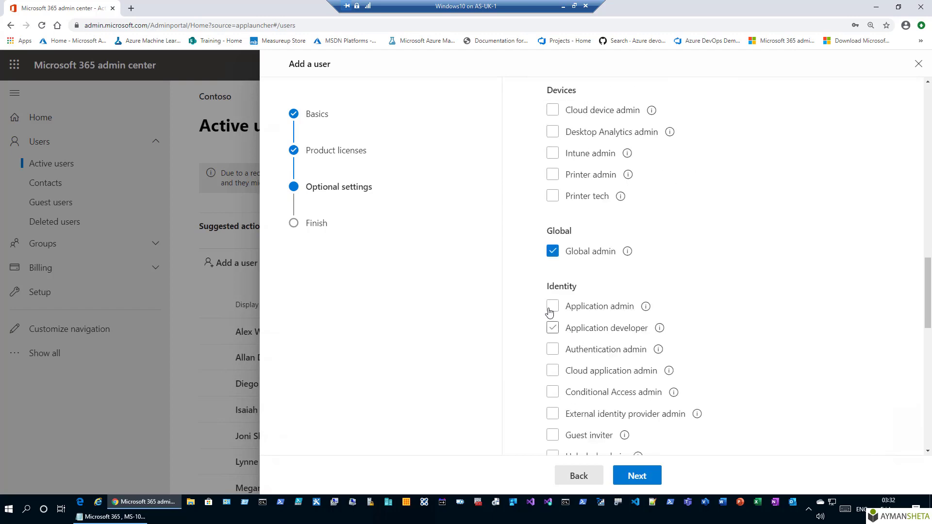
scroll(585, 318, down, 5)
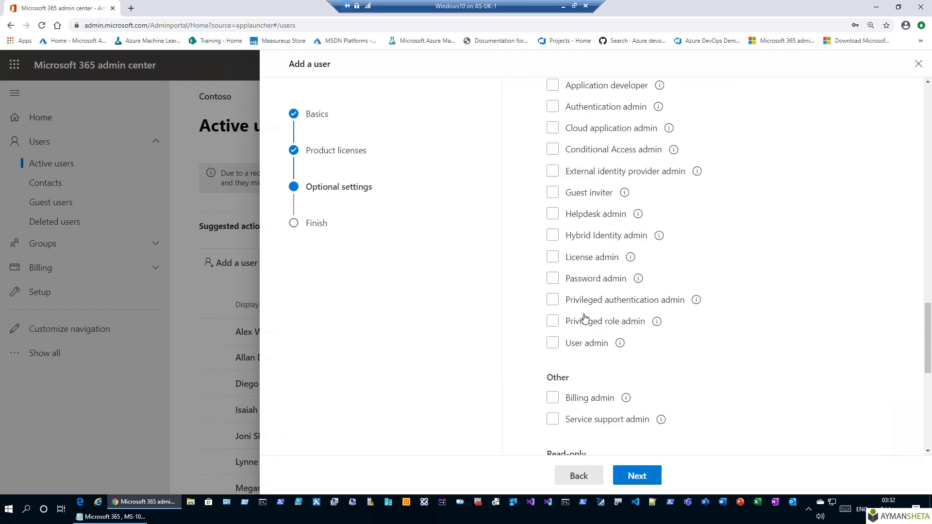
scroll(585, 317, down, 4)
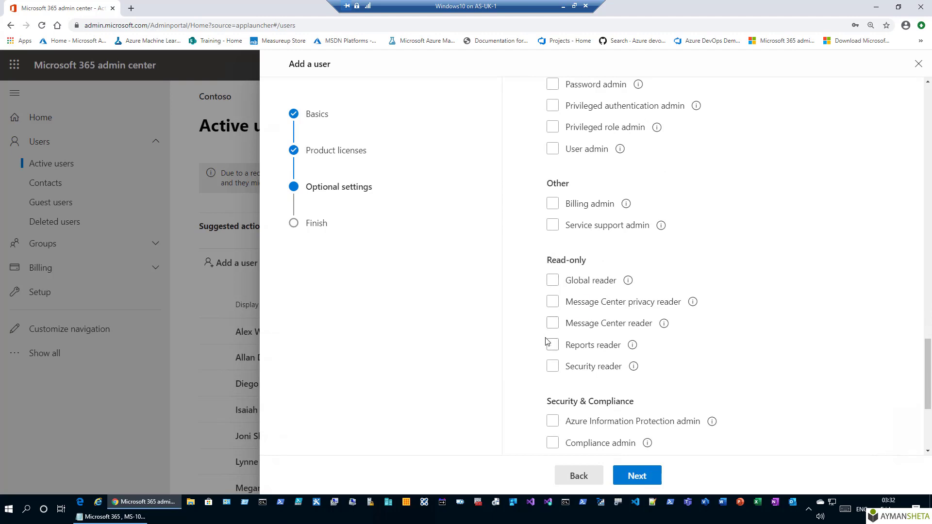
scroll(547, 342, down, 2)
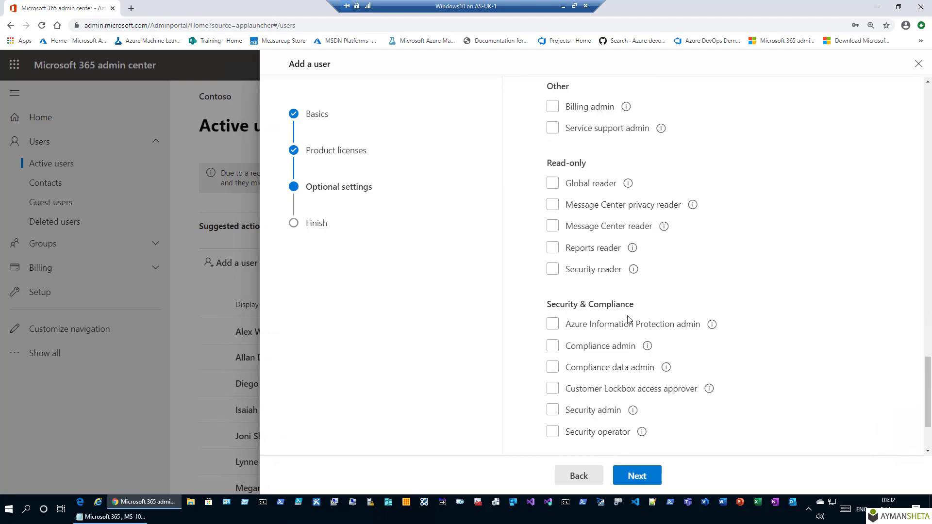
scroll(538, 330, down, 2)
click(569, 340)
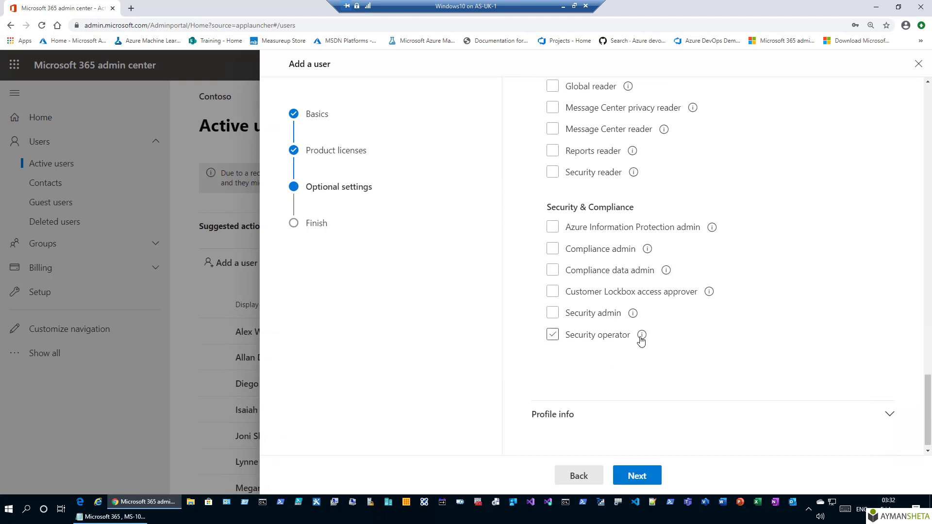
click(640, 340)
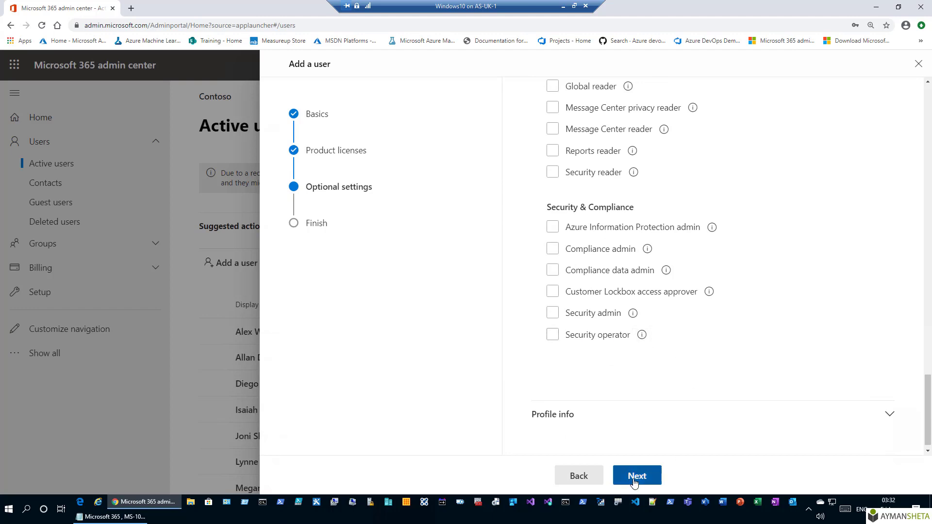
click(634, 481)
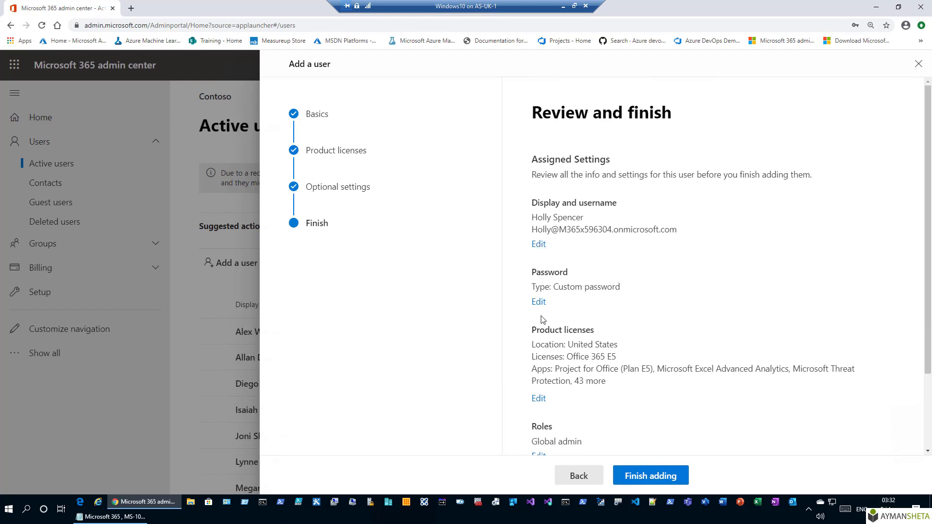
Review the new user's assigned settings, finish adding the account, and close the wizard without saving a template
scroll(550, 326, down, 2)
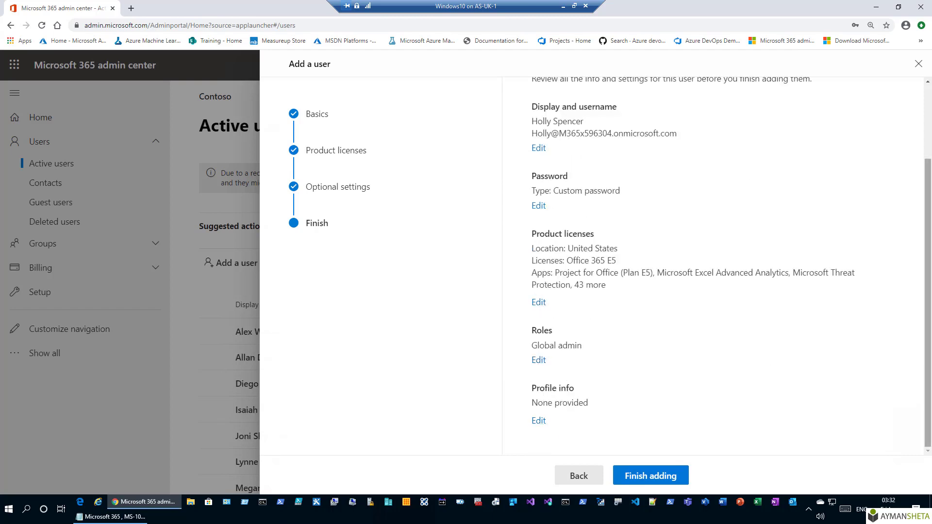
click(639, 479)
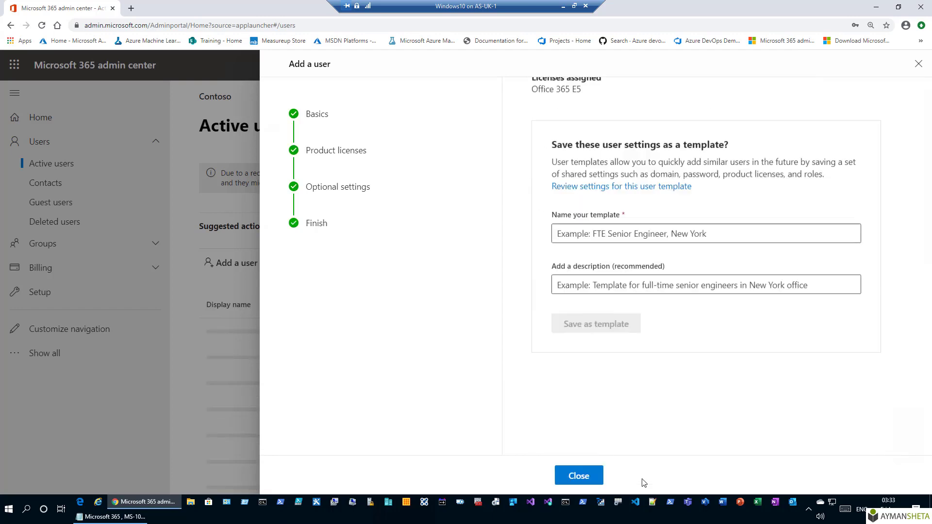
click(578, 481)
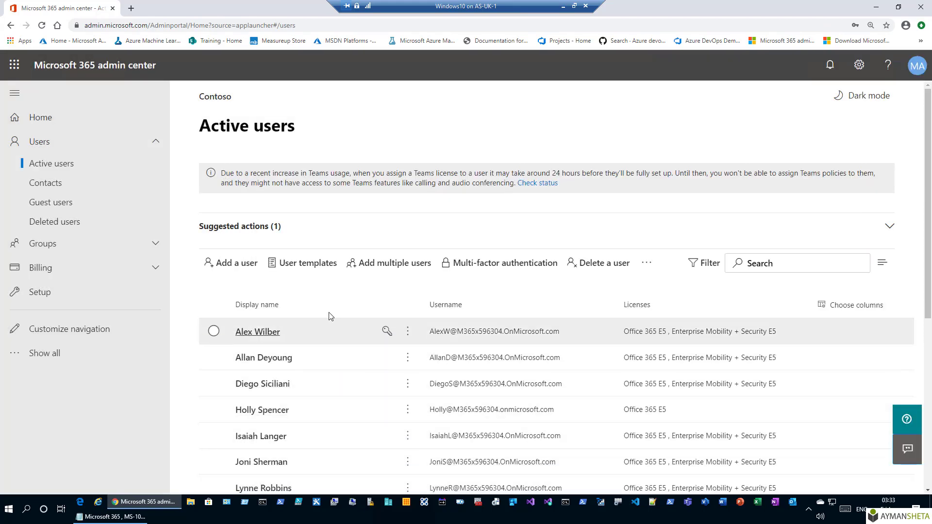
Select the new user in the Active users list and show the actions available for the account
scroll(205, 322, down, 2)
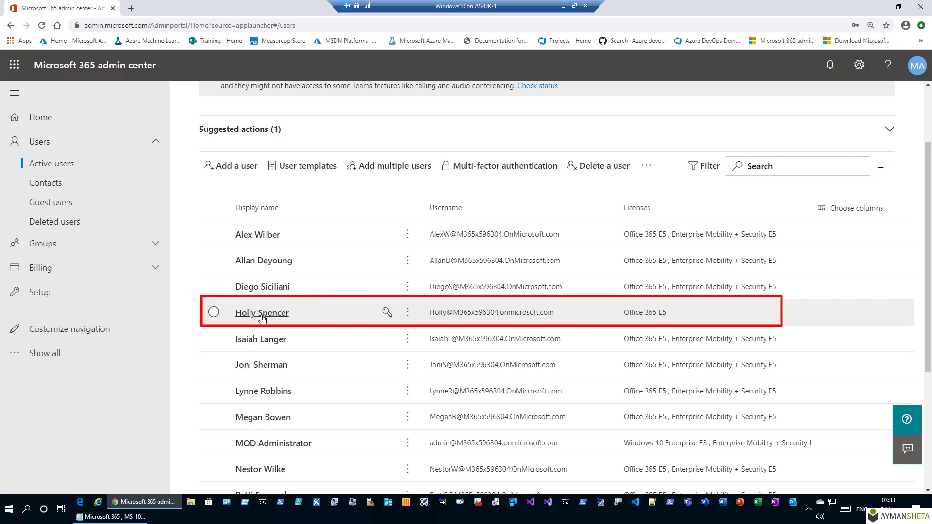
click(213, 313)
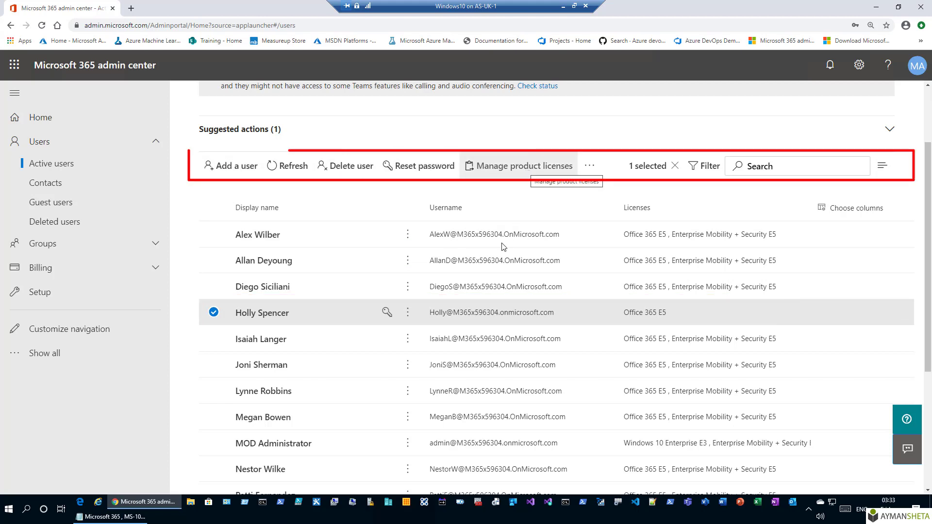
click(407, 314)
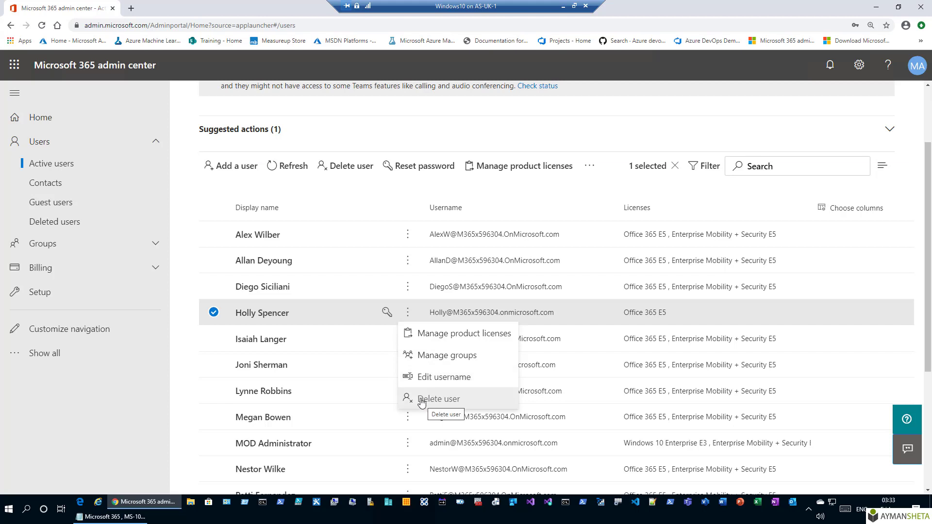
Open the new user's details and examine the account information and enrolled devices
click(269, 319)
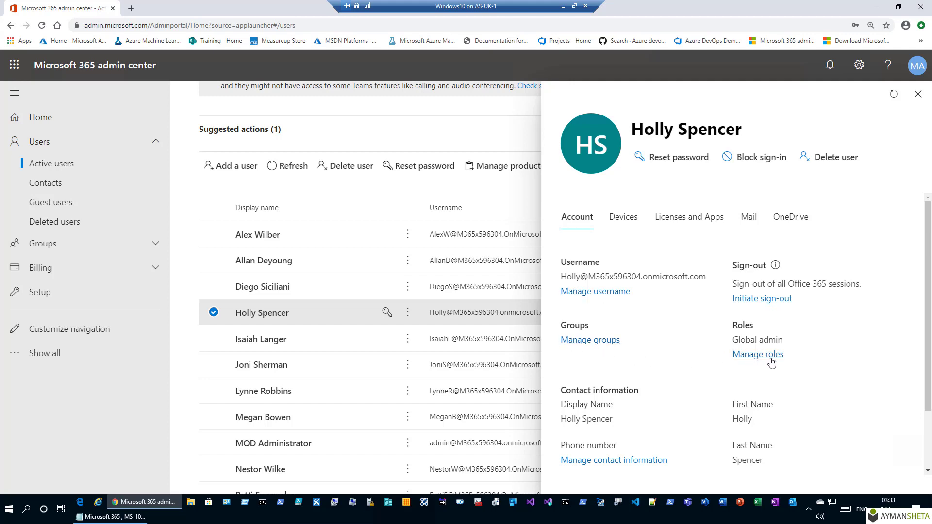
scroll(772, 362, down, 2)
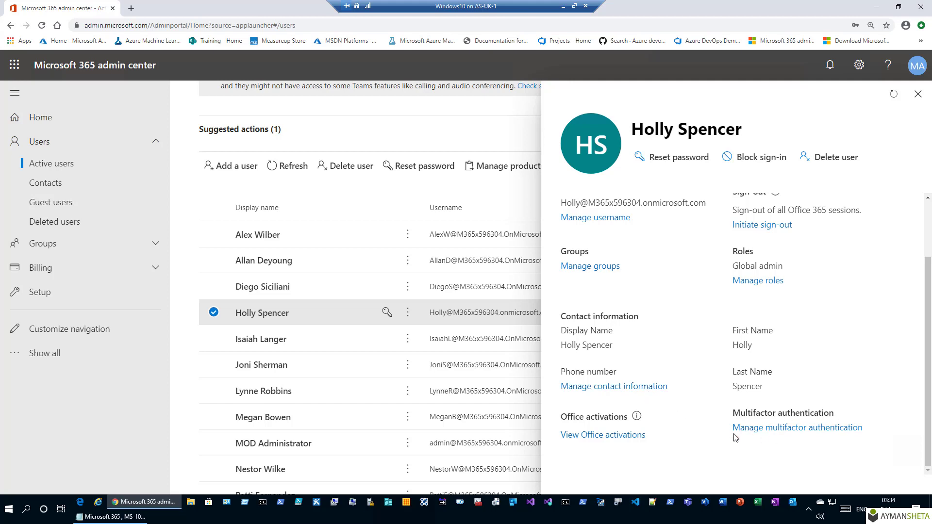
scroll(669, 409, up, 2)
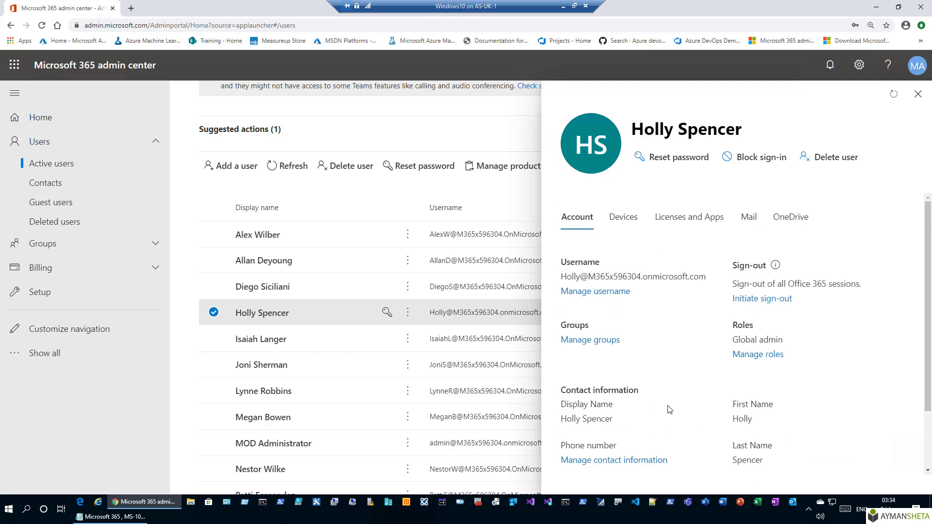
click(623, 222)
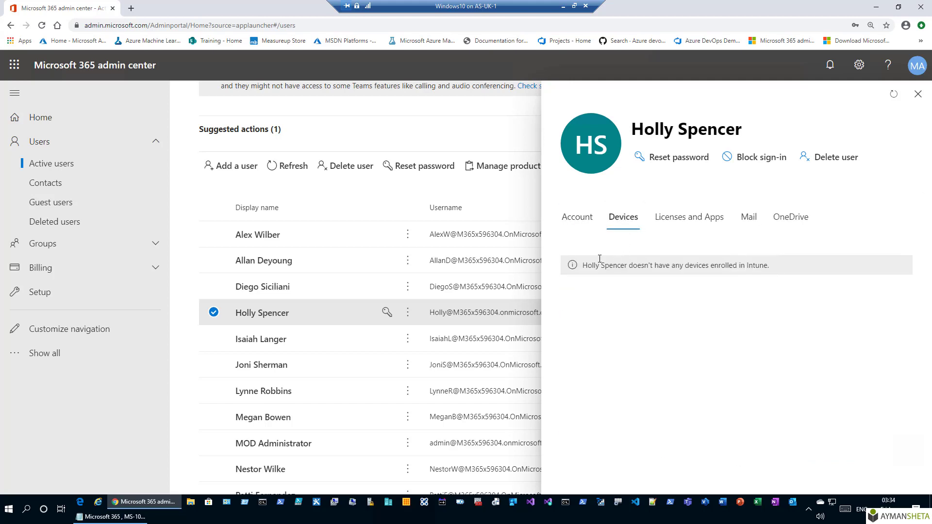
Examine the new user's licenses and apps, expanding the Apps list and leaving only Office 365 E5 assigned
click(688, 219)
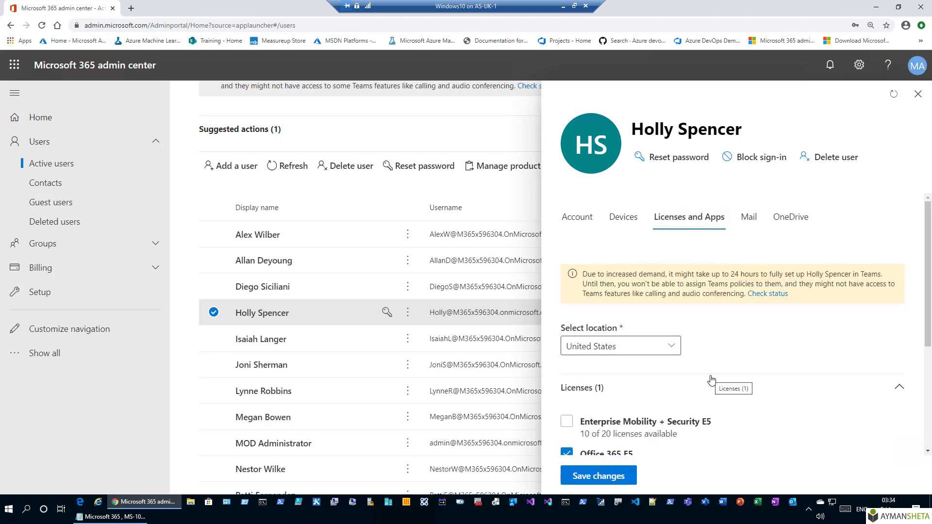
scroll(710, 379, down, 4)
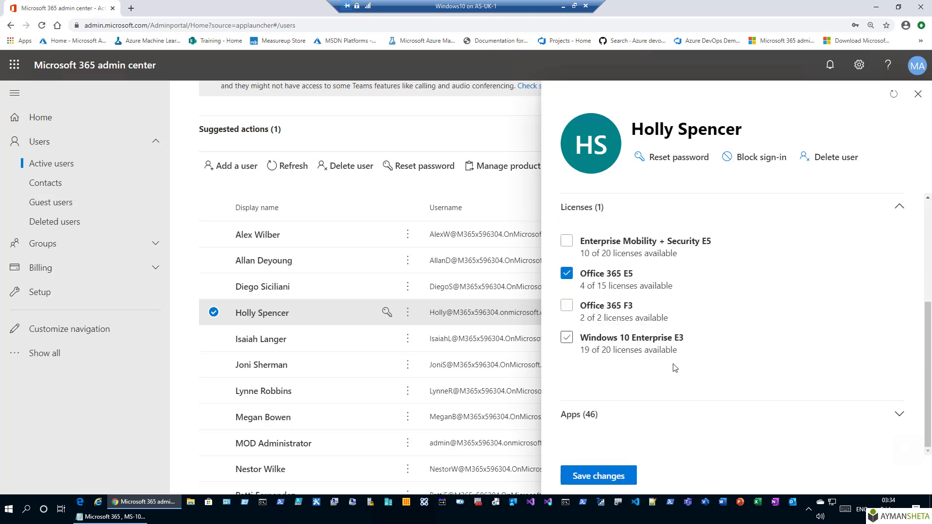
click(567, 240)
click(566, 241)
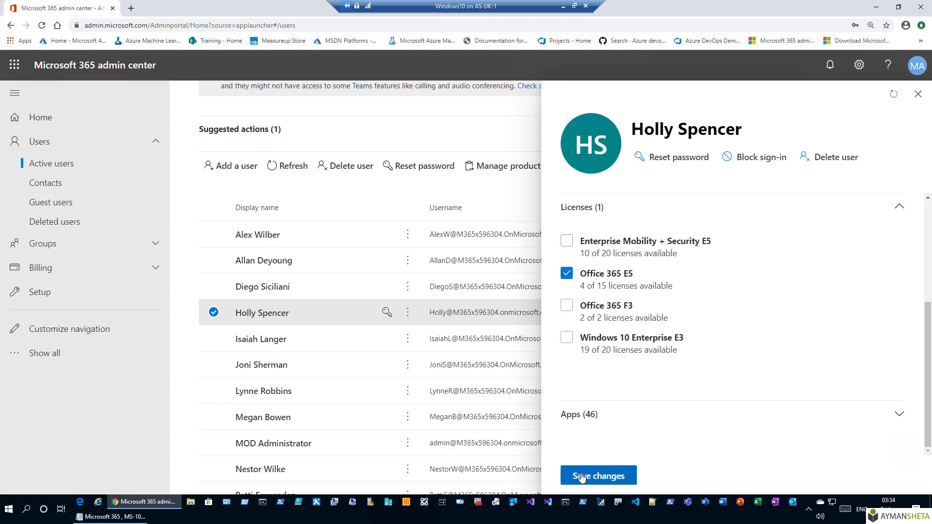
click(900, 416)
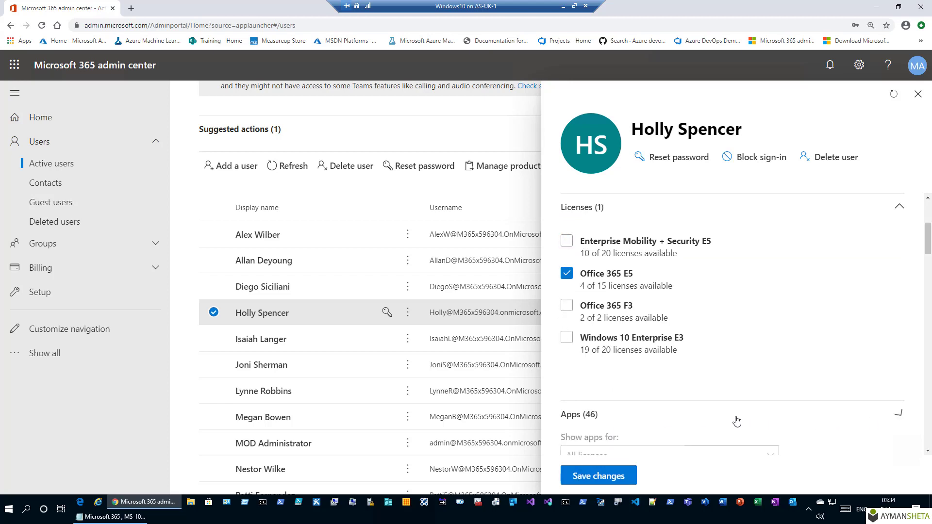
scroll(735, 420, down, 2)
scroll(735, 420, down, 2)
scroll(735, 420, up, 8)
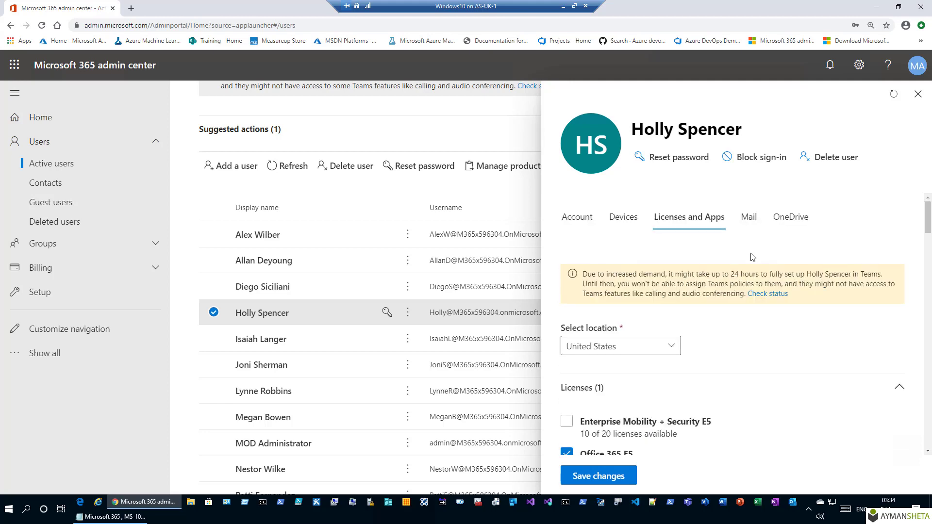
Check the new user's Mail and OneDrive settings, return to the Account information, and close the user details
click(747, 219)
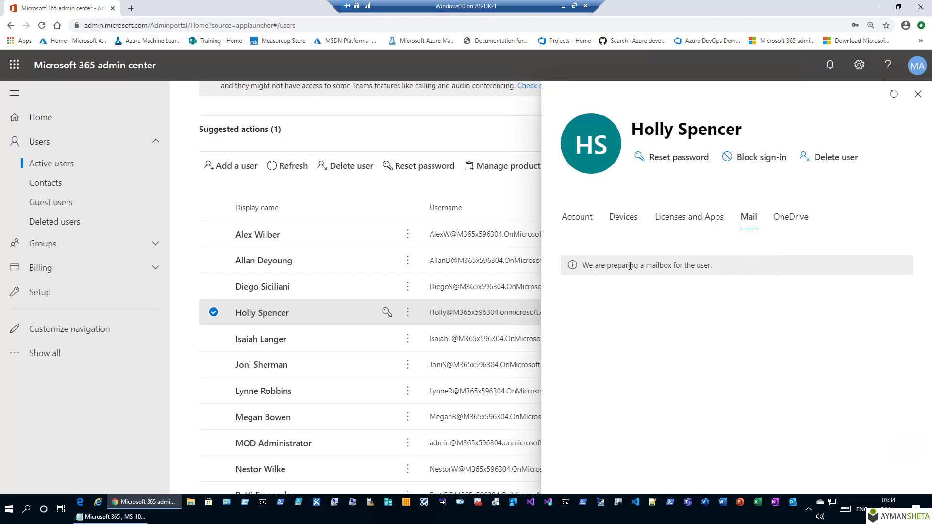
click(790, 219)
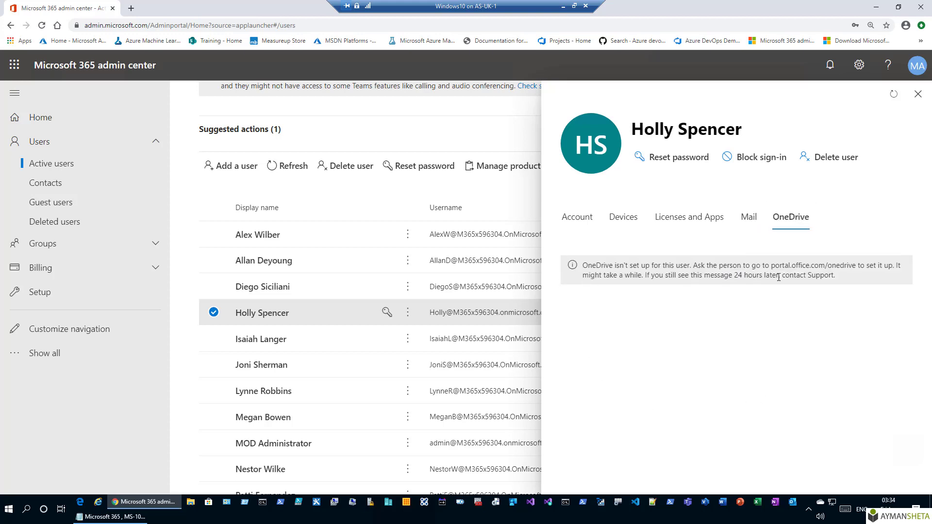
click(567, 226)
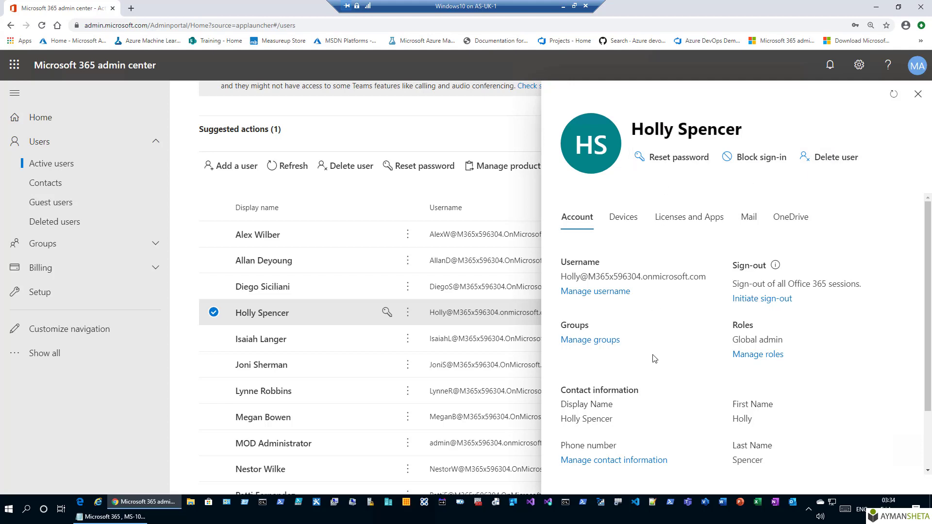
scroll(654, 382, down, 2)
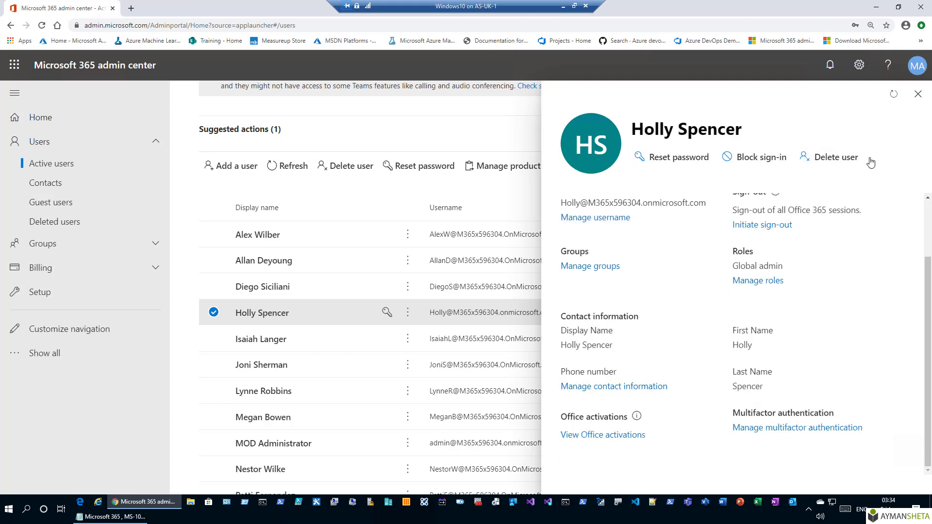
click(917, 95)
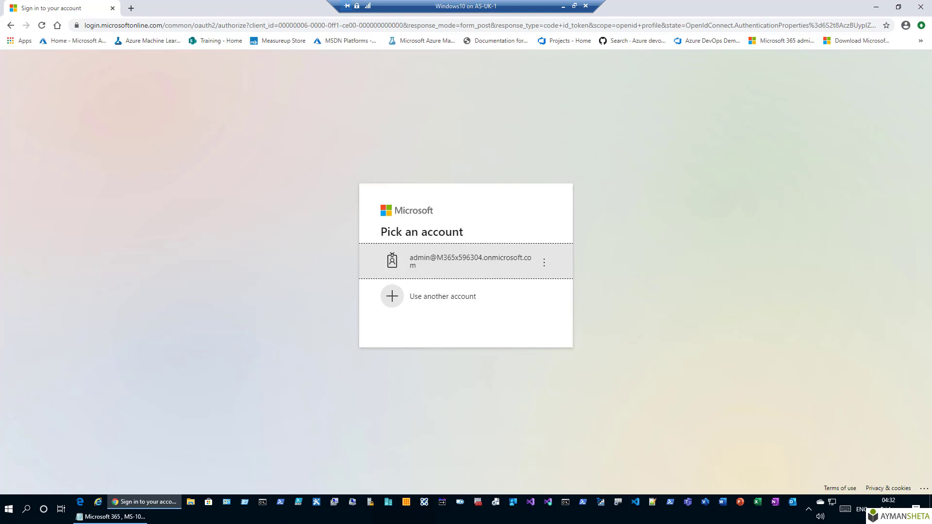
Sign in as the new user with the account's e-mail and password, and check which account is signed in
click(423, 291)
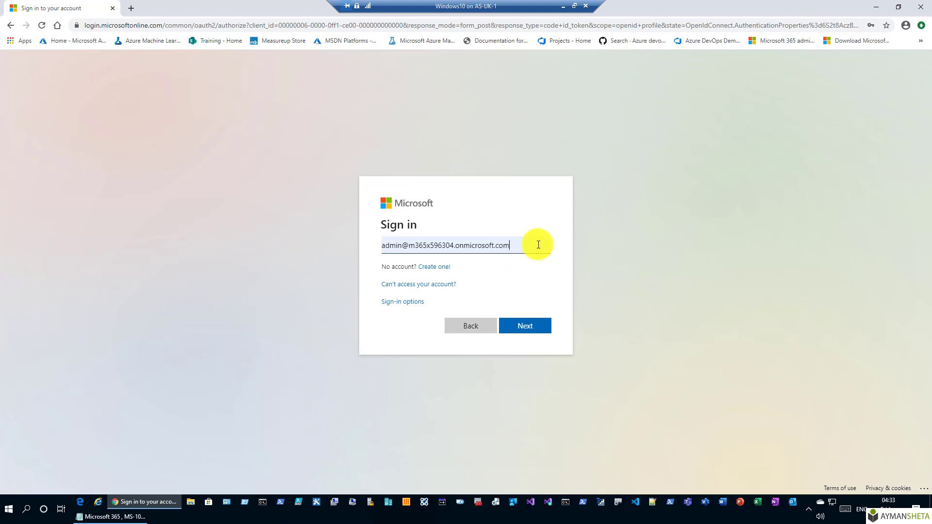
drag(537, 246, 346, 246)
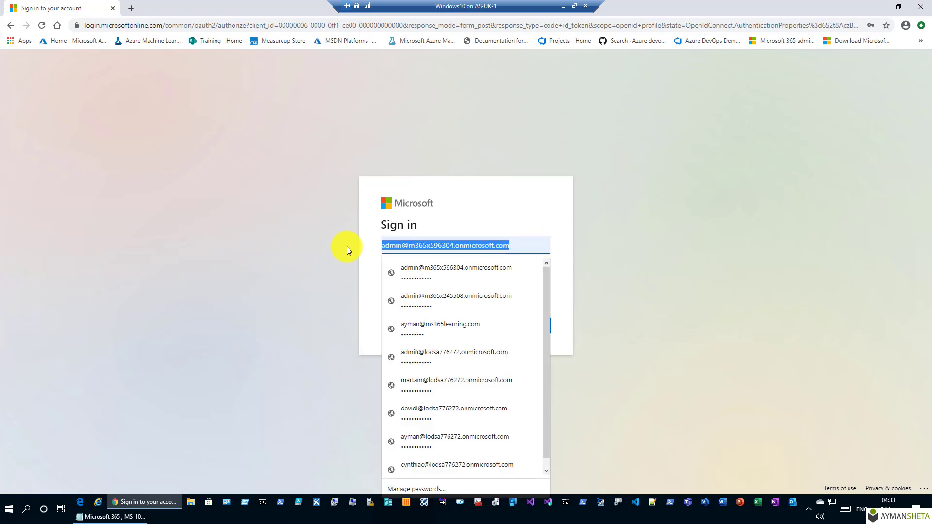
key(ctrl+v)
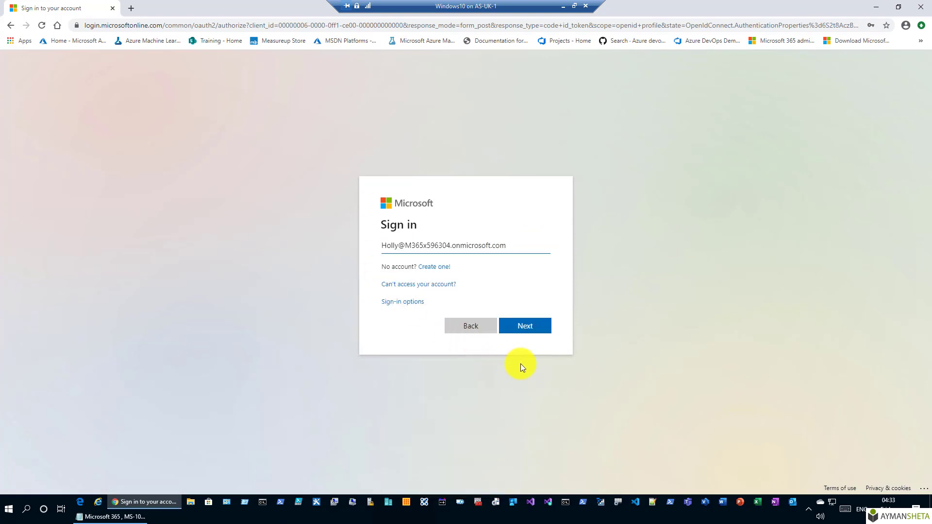
click(527, 329)
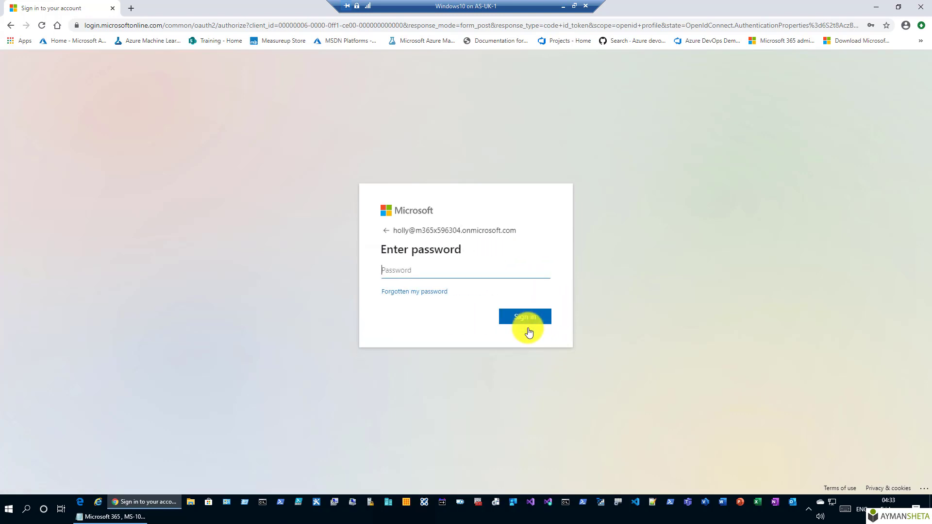
text(••••••••••••••)
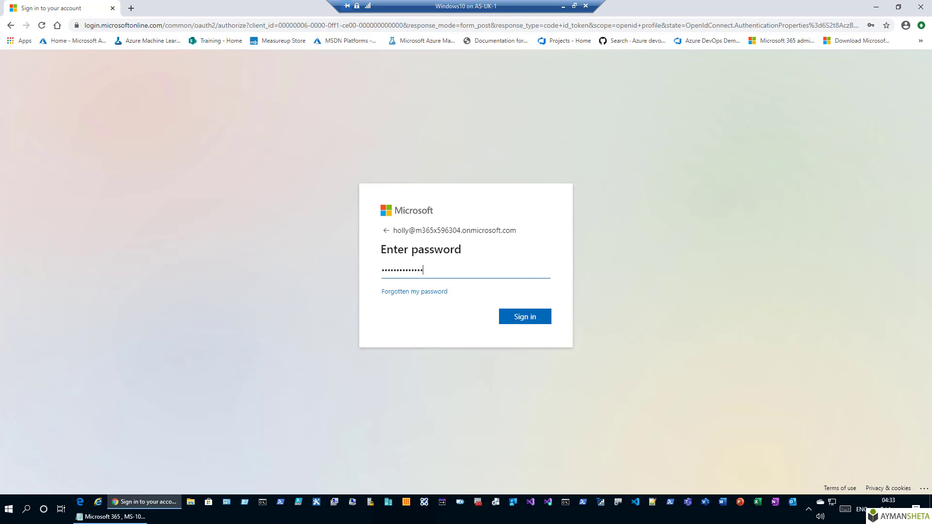
key(Return)
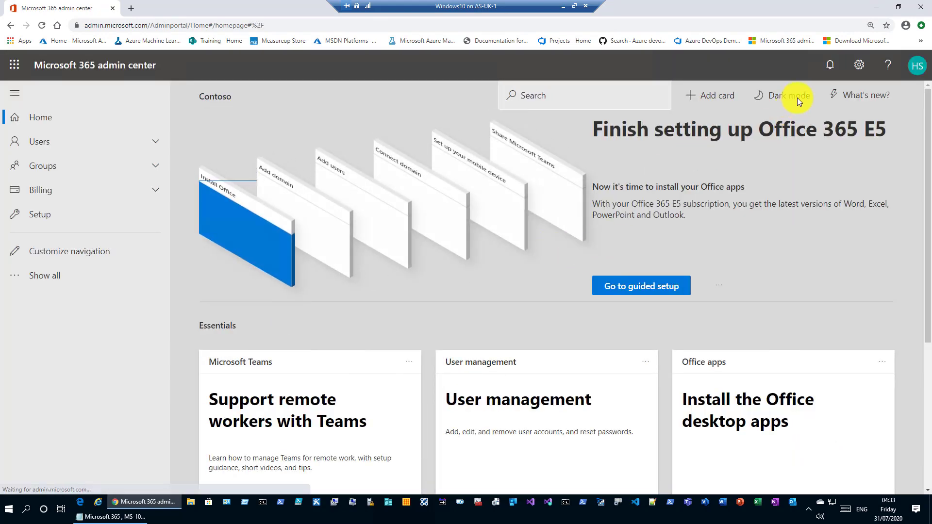
click(917, 65)
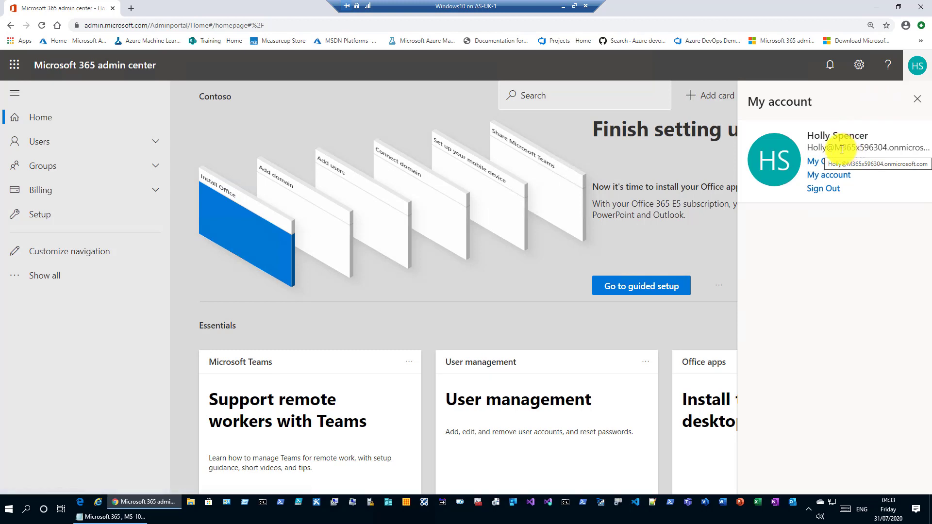
click(917, 100)
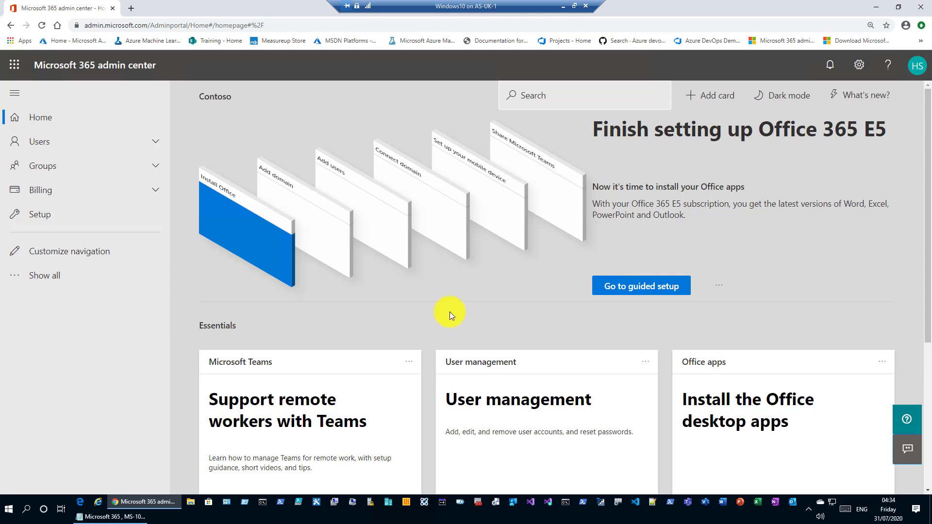
Add a Microsoft 365 group named Inside Sales with the description "Collaboration group for the Inside Sales team"
click(156, 165)
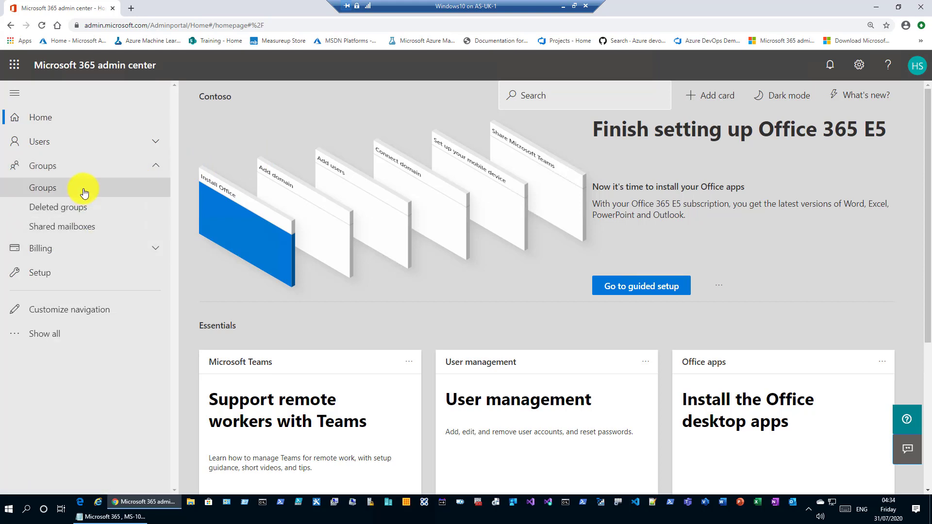
click(65, 187)
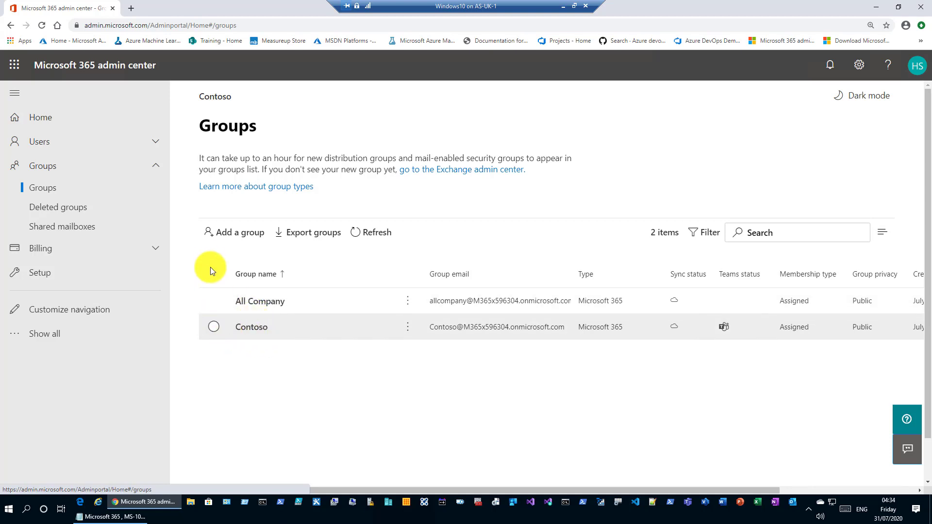
click(226, 242)
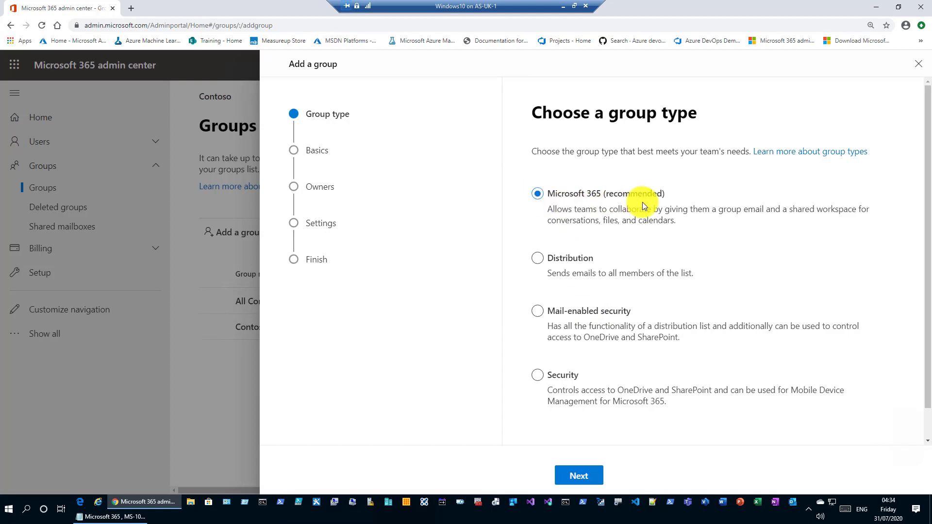
click(585, 480)
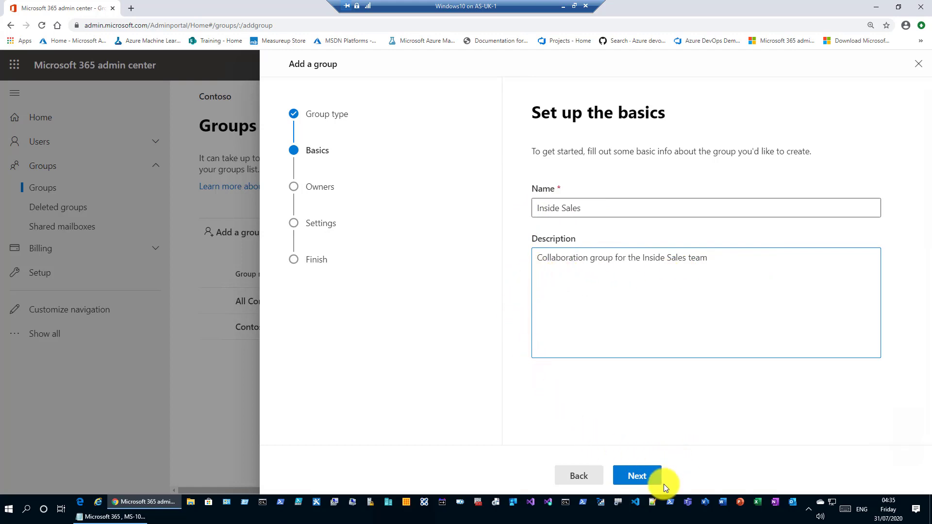
click(640, 474)
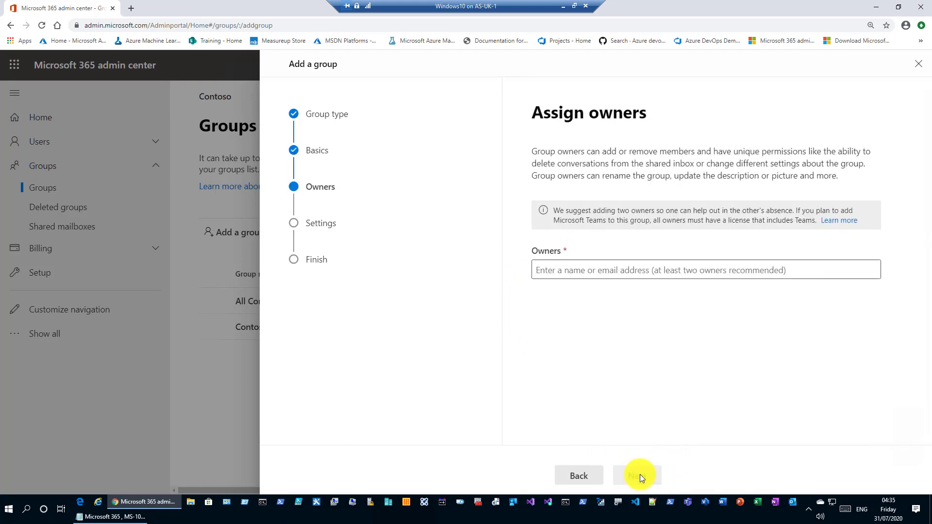
Assign two owners to the Inside Sales group by finding each person by first name, and continue to the group settings
click(571, 271)
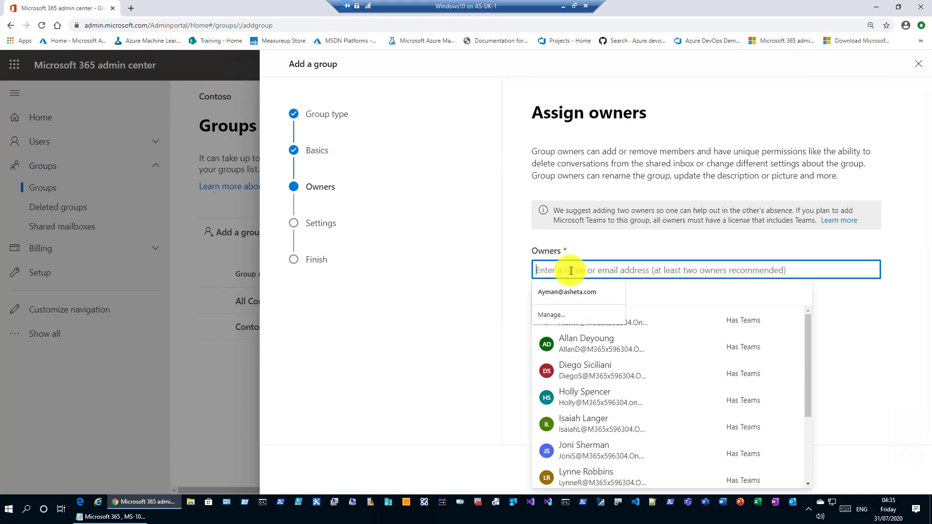
text(Allan)
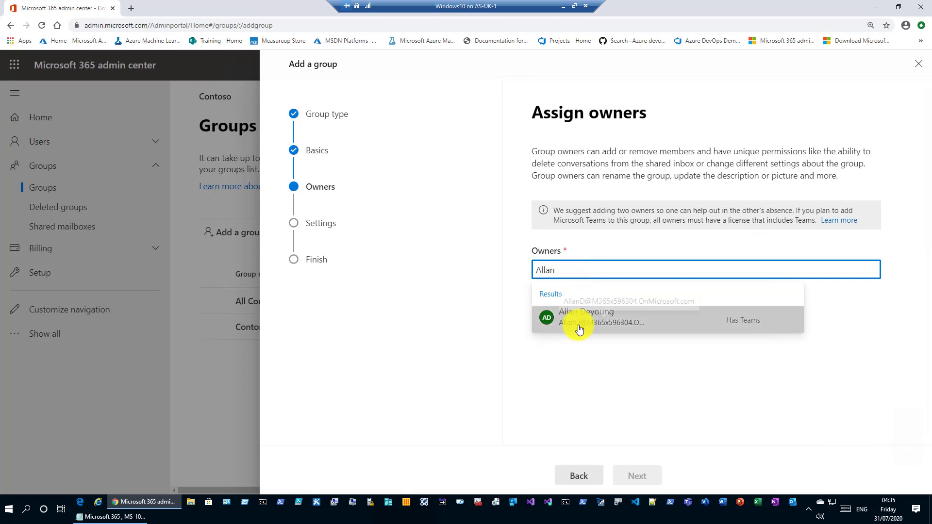
click(578, 324)
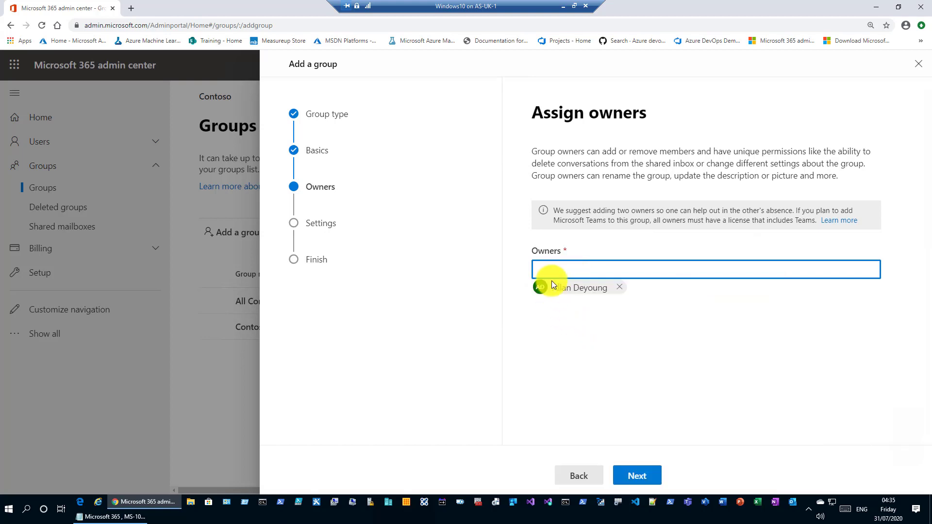
click(562, 266)
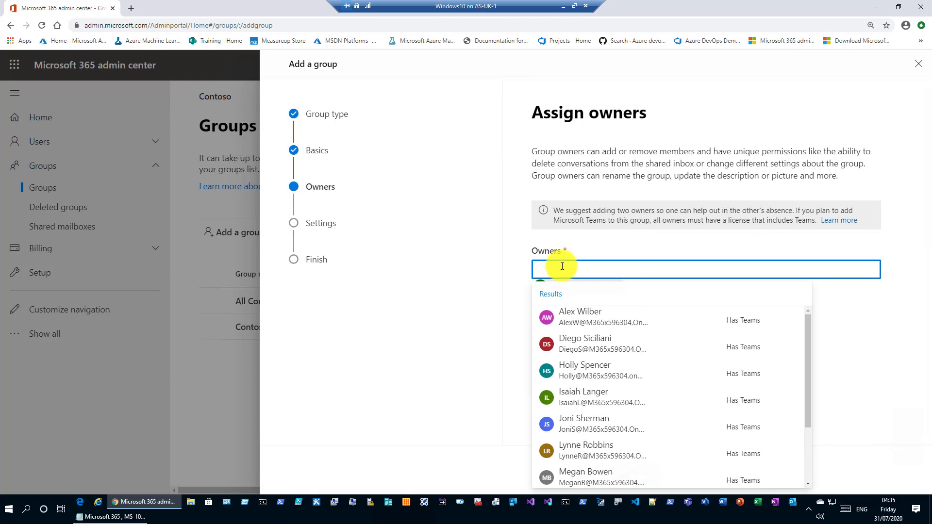
text(Pa)
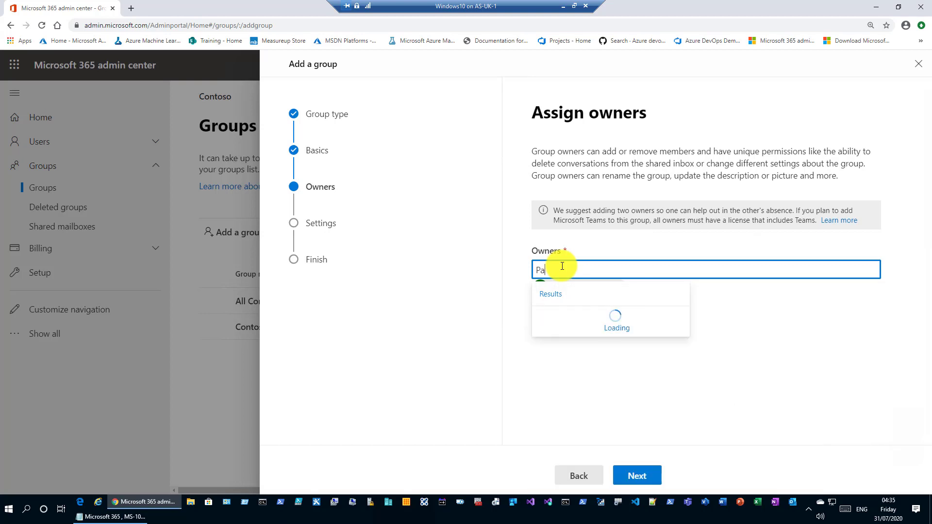
text(tti)
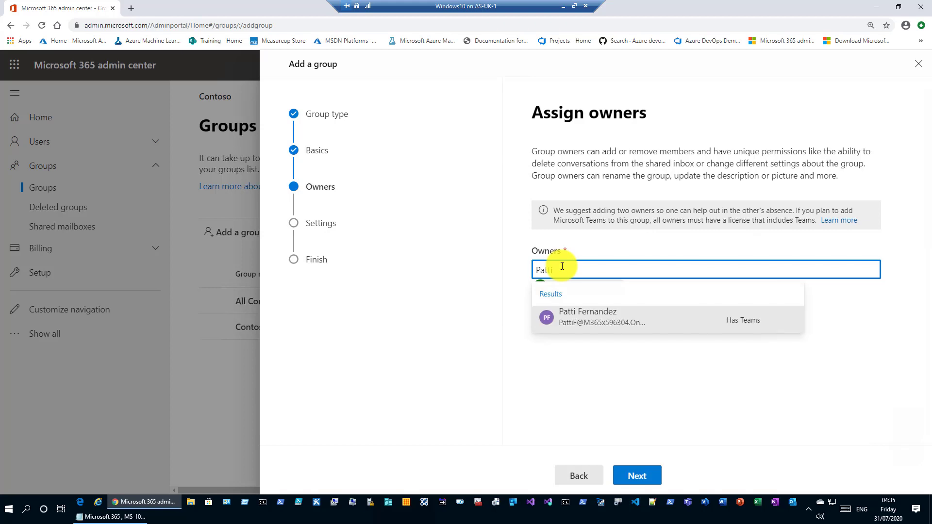
click(569, 318)
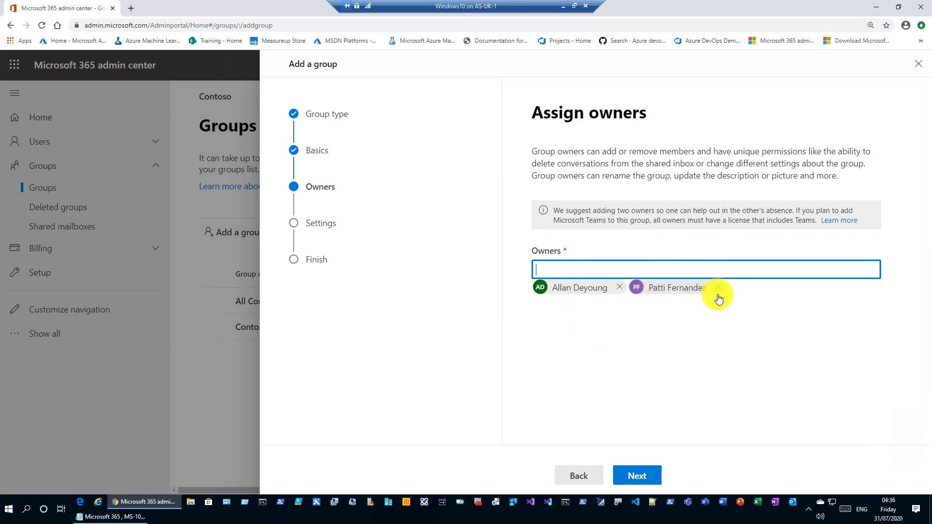
click(638, 480)
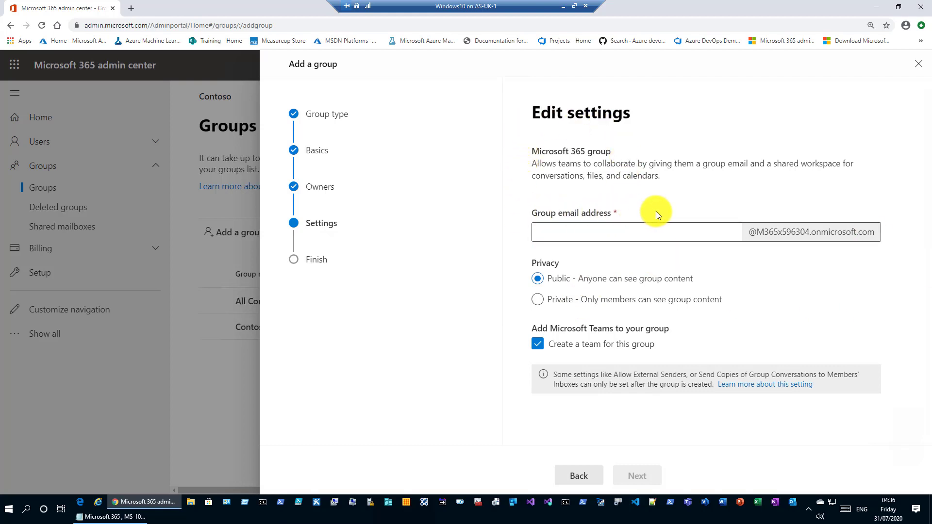
Set the group email address to insidesales, keep the group public with a team, and create the group
click(570, 231)
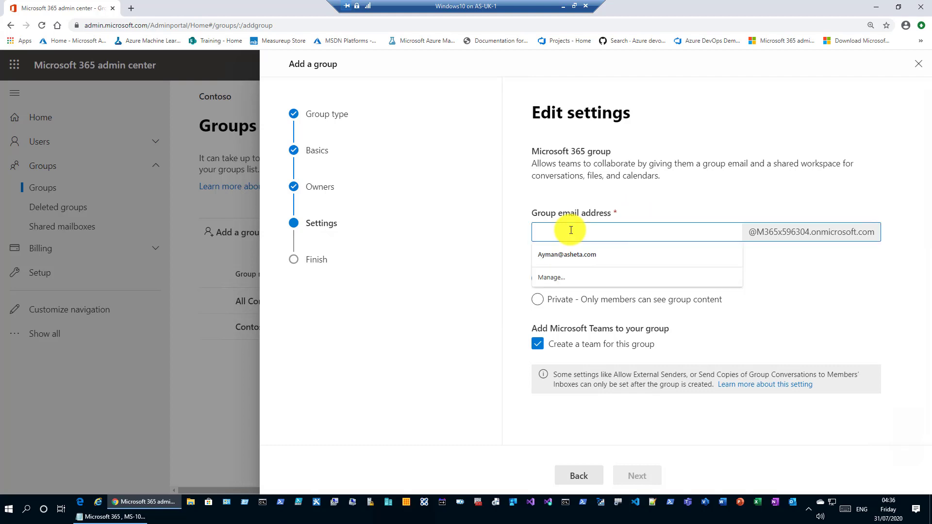
text(insidesales)
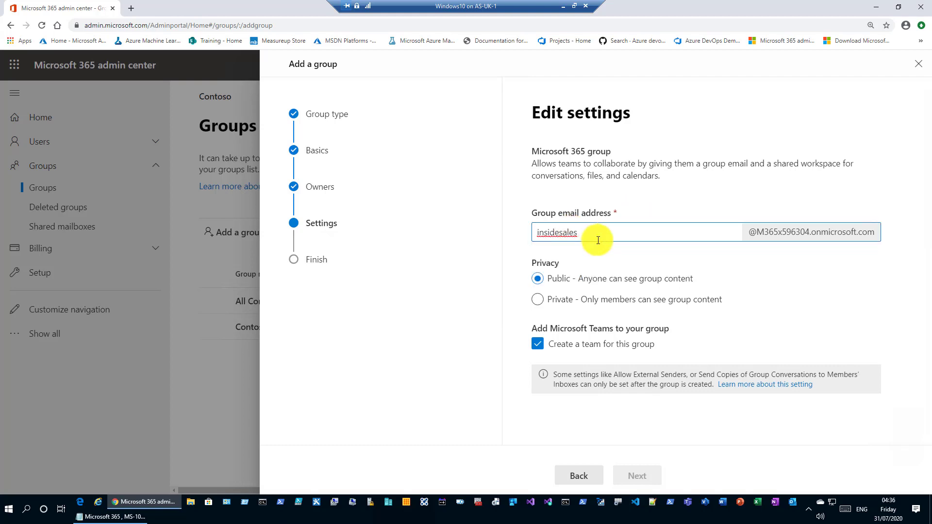
click(602, 255)
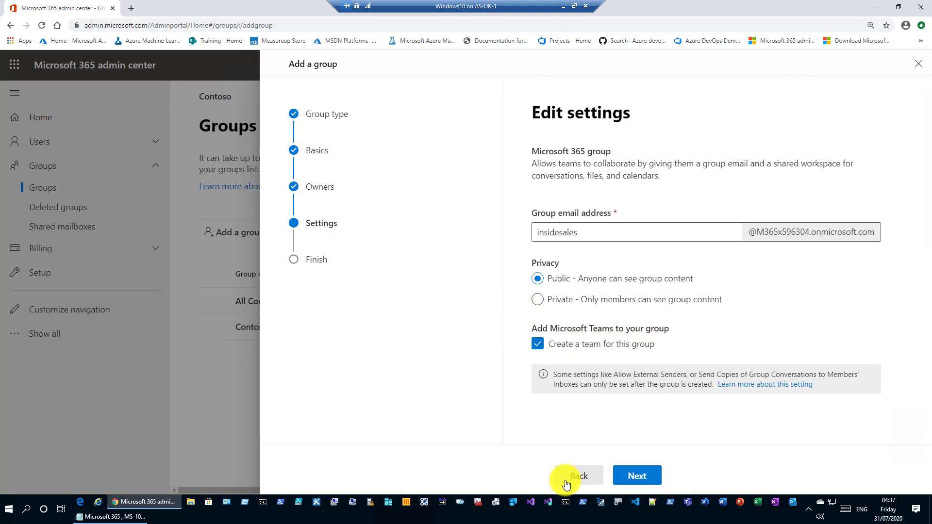
click(638, 478)
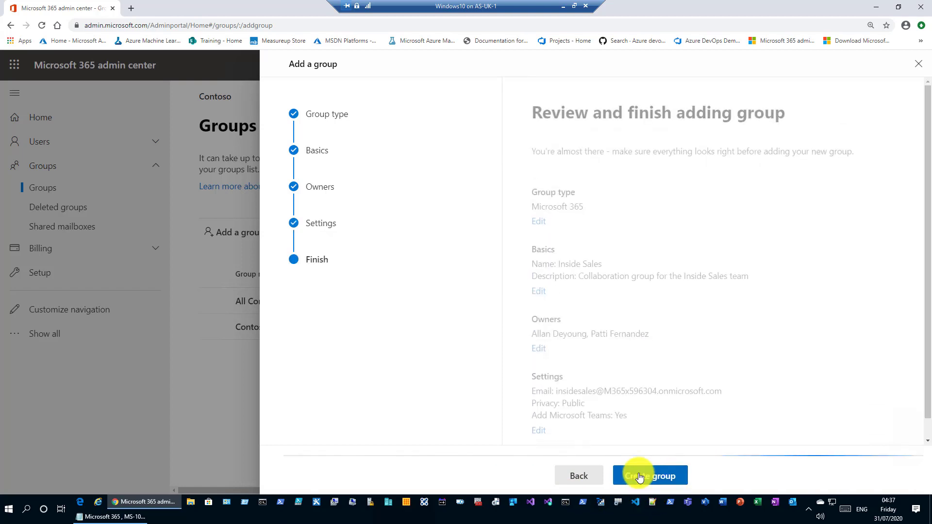
scroll(567, 277, down, 1)
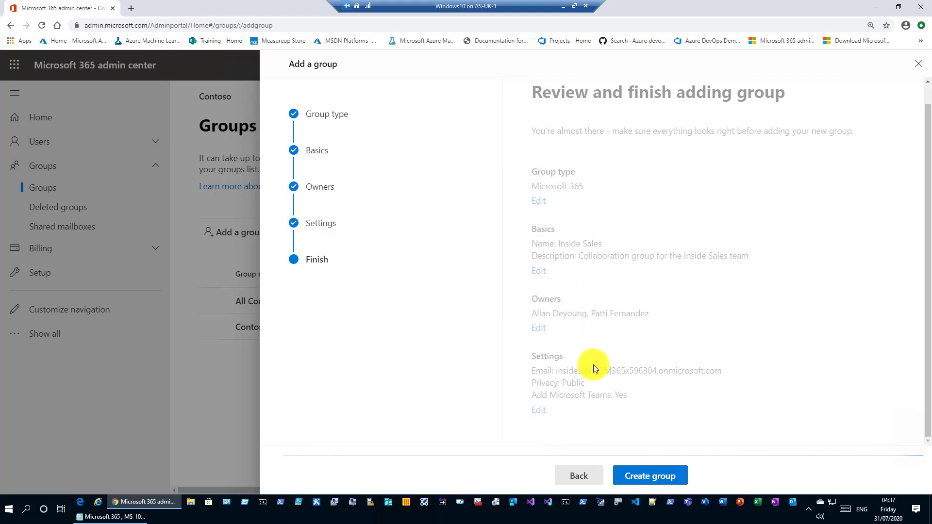
click(653, 476)
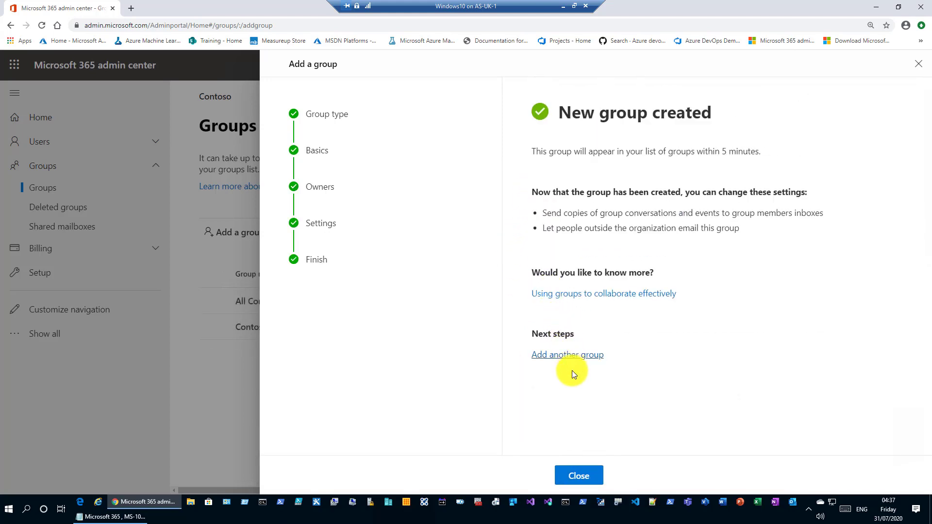
click(581, 482)
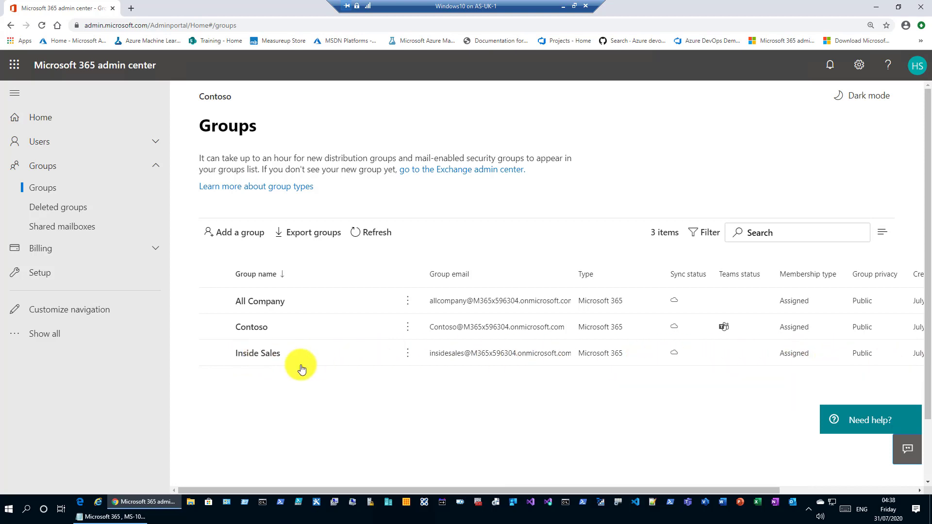
Set up a new Security group named IT Admins with the description "IT administrative personnel"
click(229, 232)
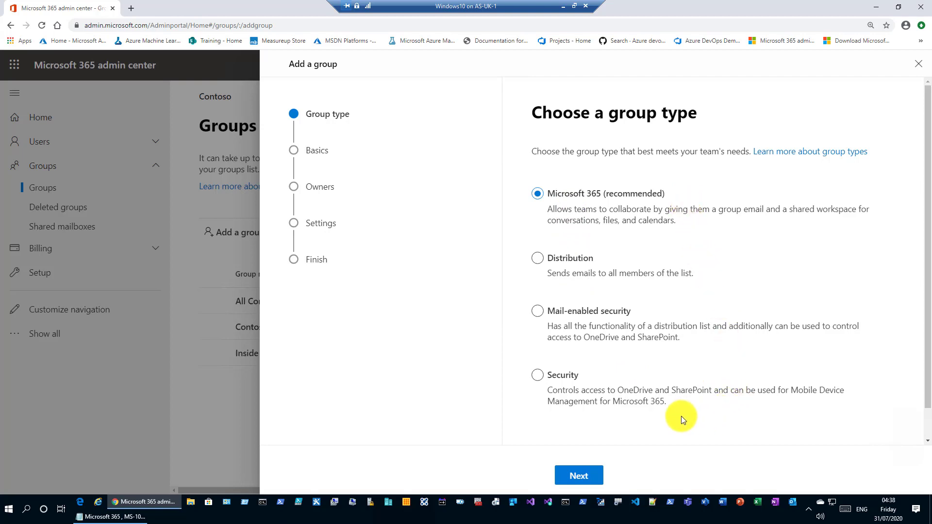
click(538, 375)
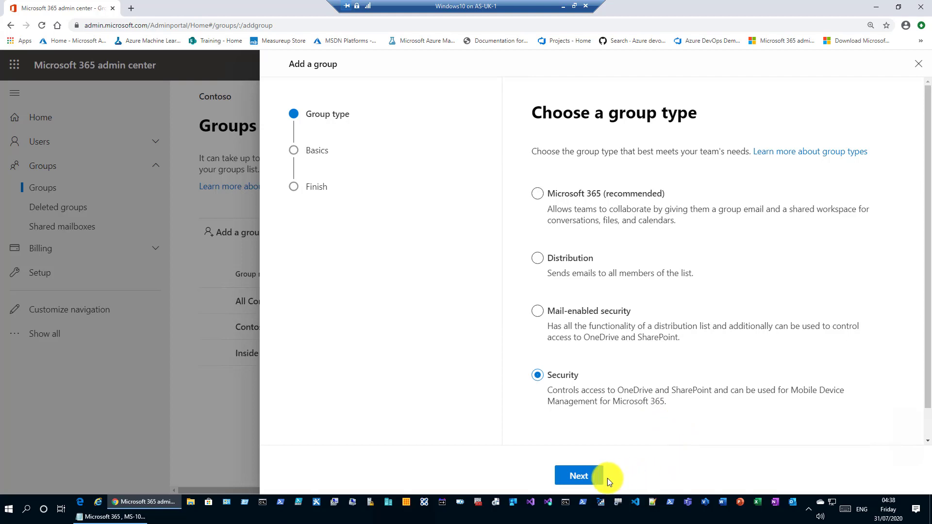
click(582, 475)
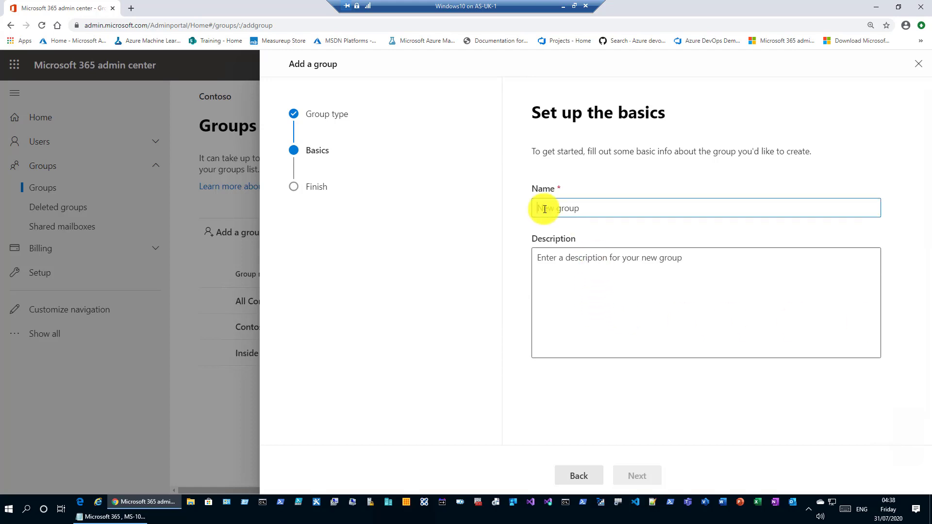
text(IT Admins)
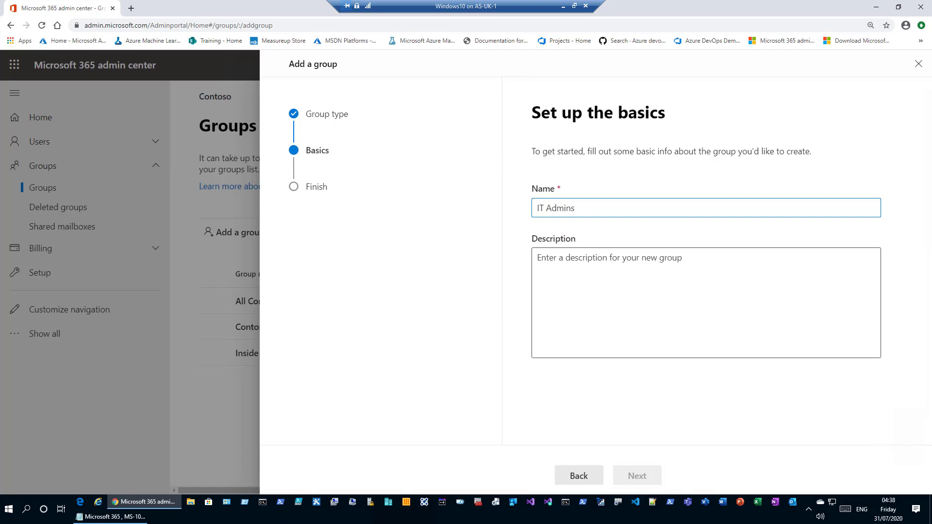
click(601, 280)
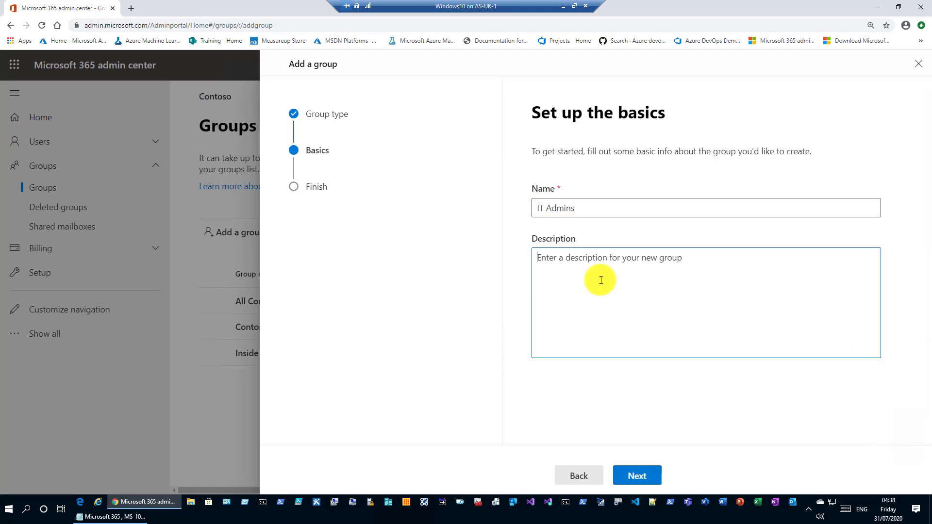
text(IT administrative personnel)
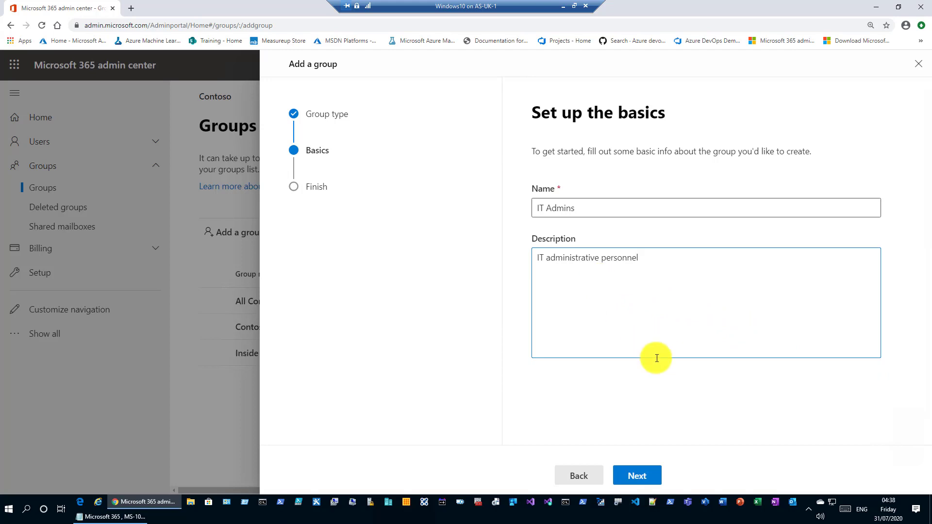
click(641, 480)
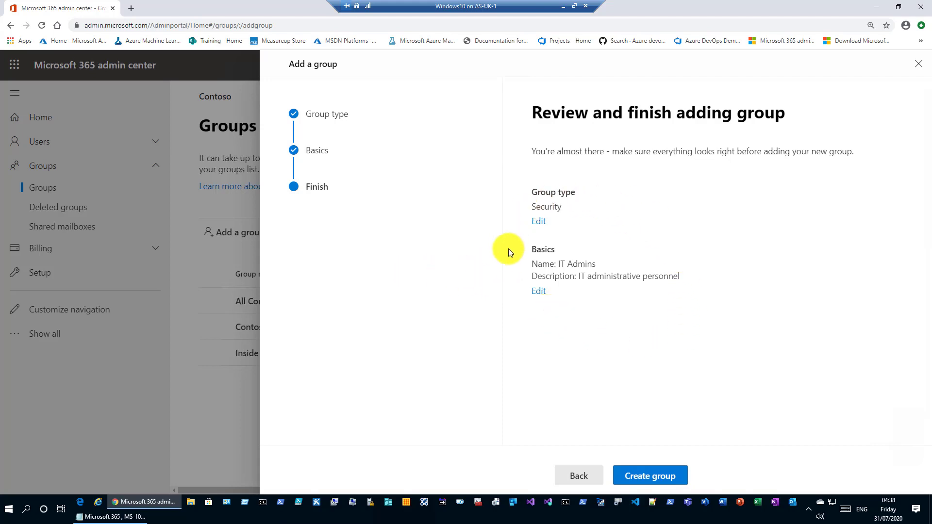
Recheck the IT Admins basics, create the group, and refresh the groups list
click(589, 475)
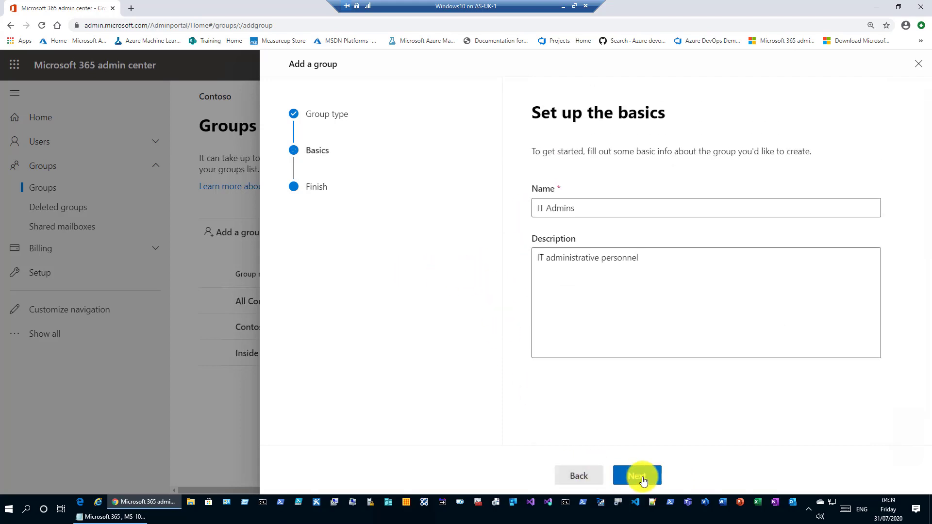
click(640, 476)
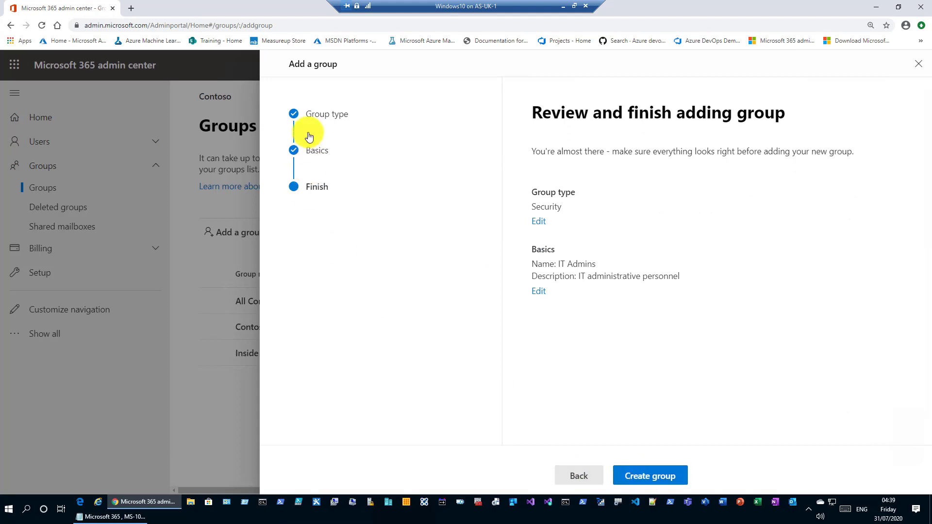
click(664, 478)
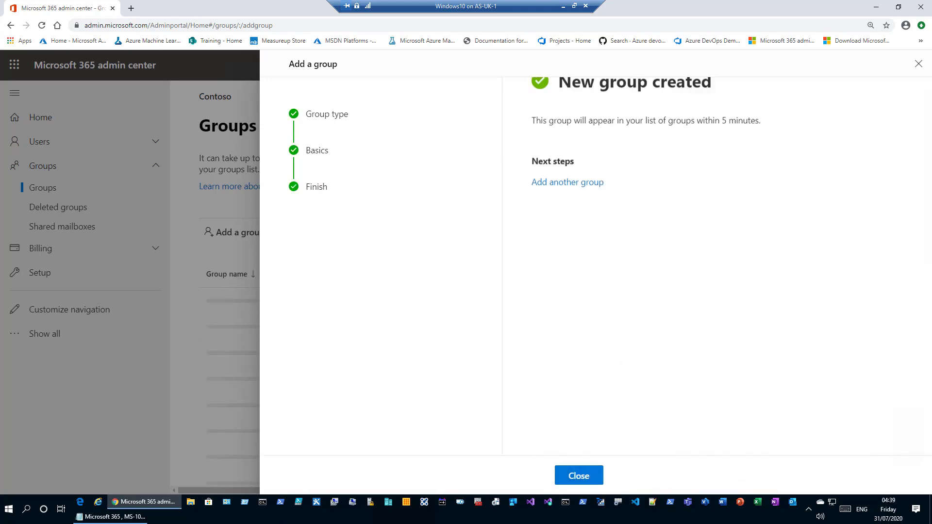
click(569, 477)
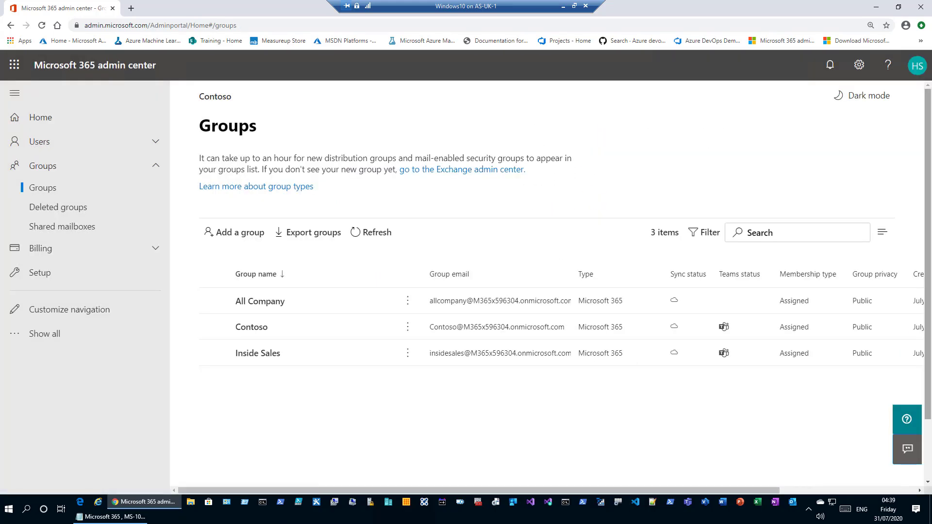
click(367, 233)
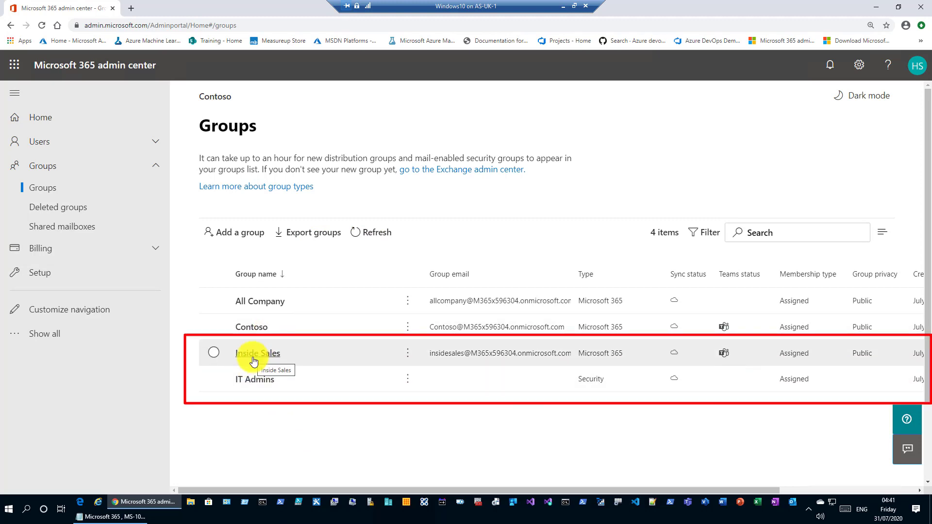
Open the Inside Sales group's details and bring up the management of its members
click(254, 359)
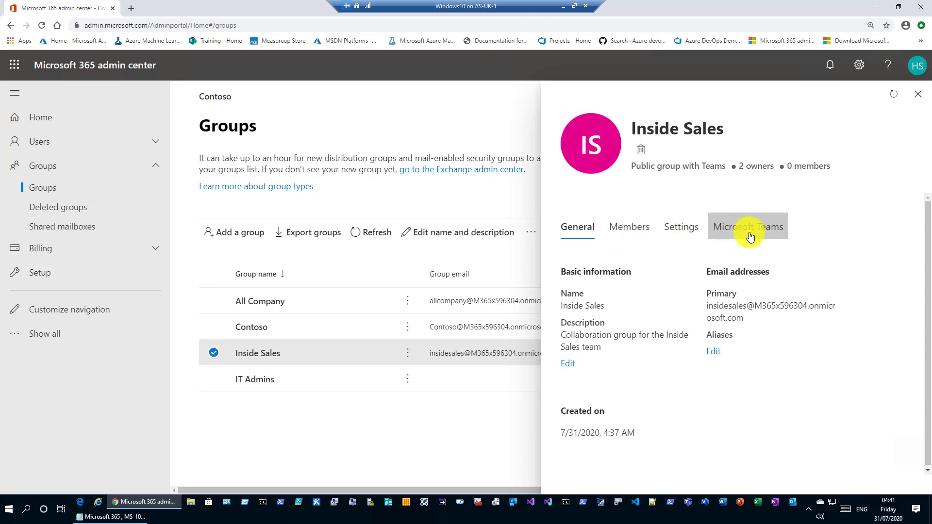
click(622, 237)
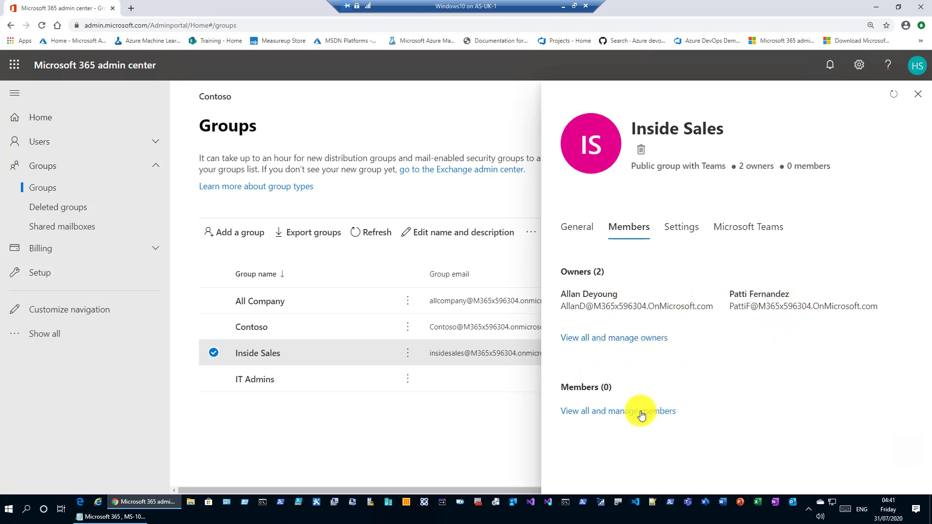
click(596, 417)
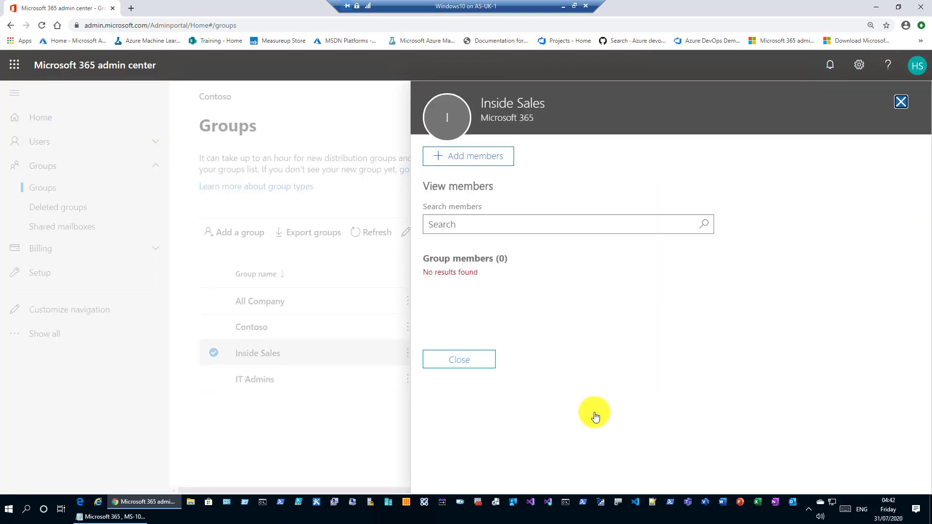
click(450, 224)
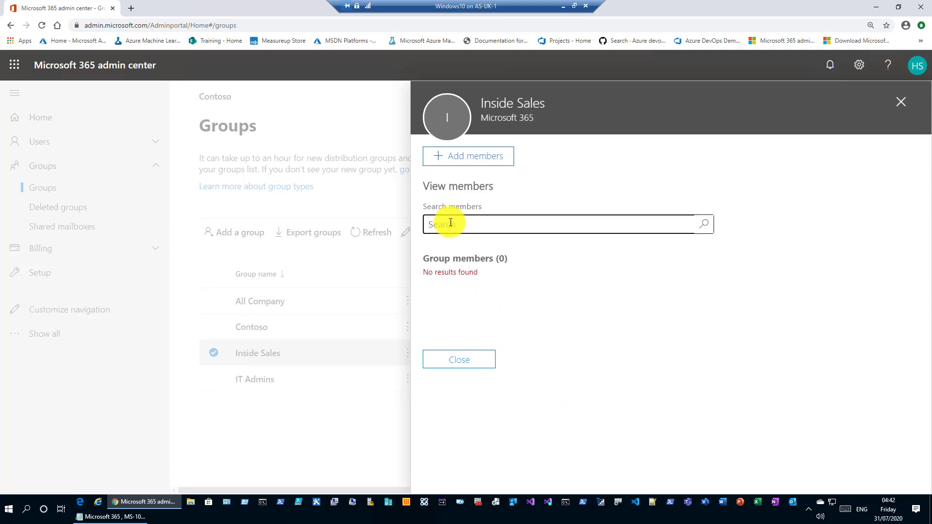
text(Is)
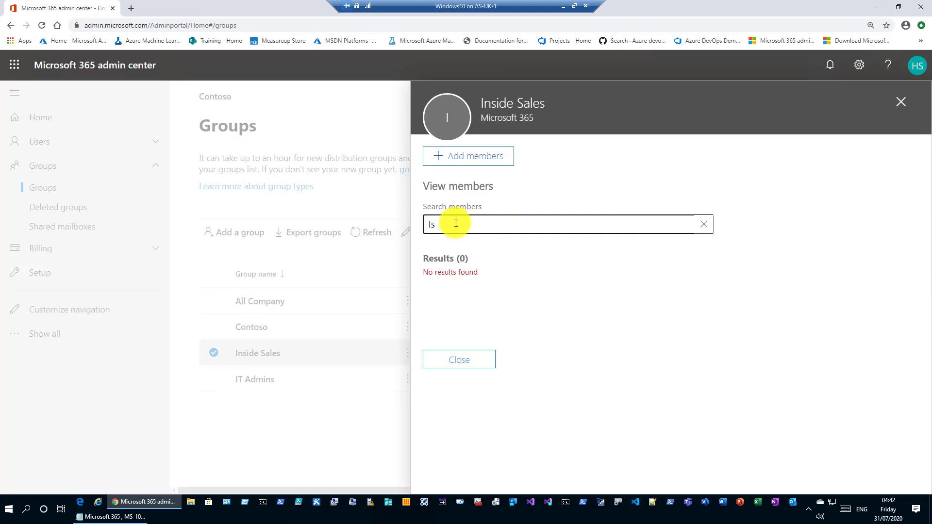
text(aiah Langer)
drag(504, 225, 397, 233)
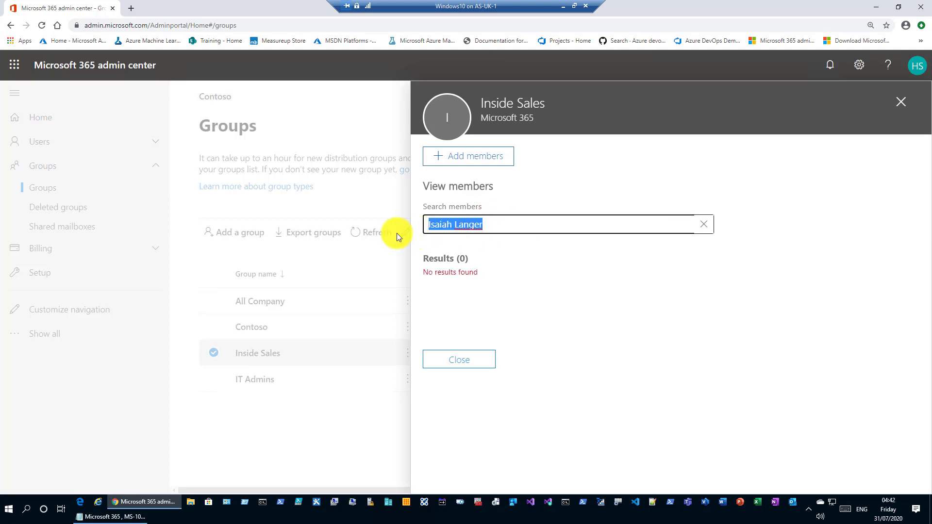
click(450, 246)
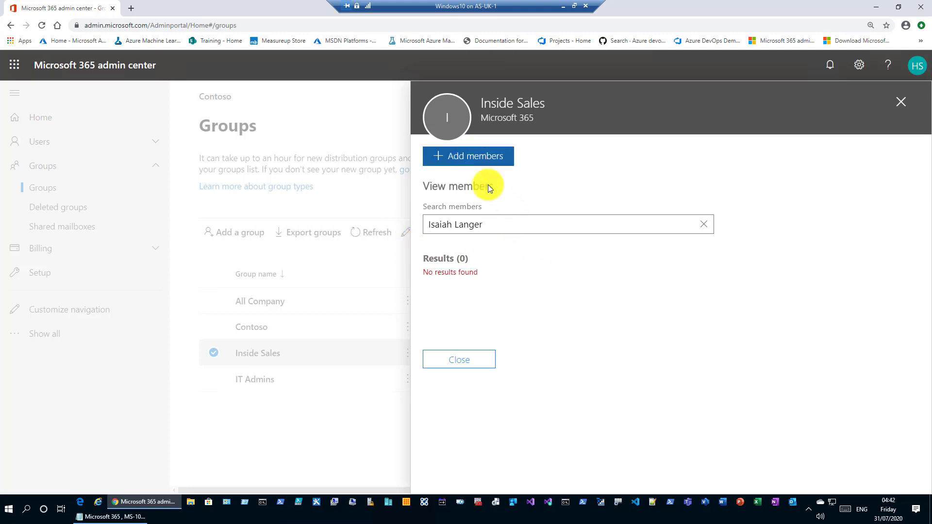
drag(501, 223, 422, 224)
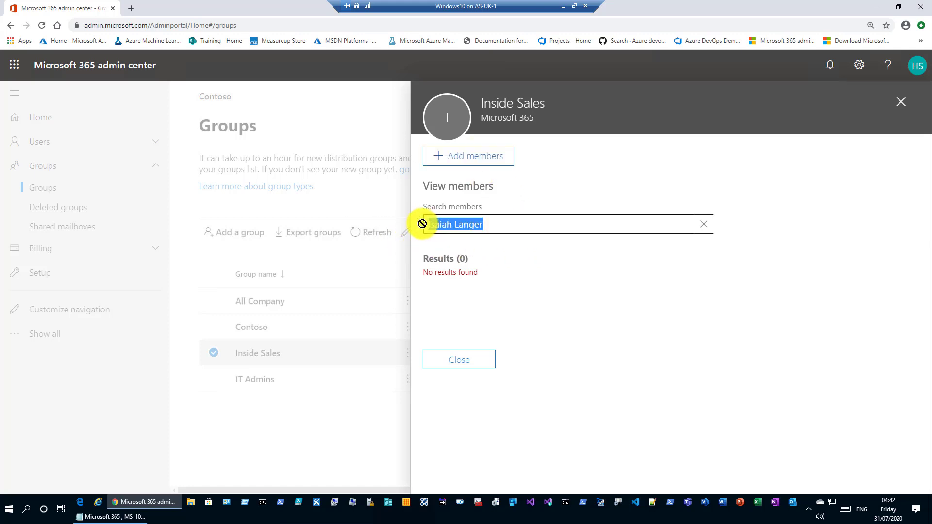
click(703, 224)
Add the fifth, eighth and tenth listed users as members of the Inside Sales group and save
click(447, 155)
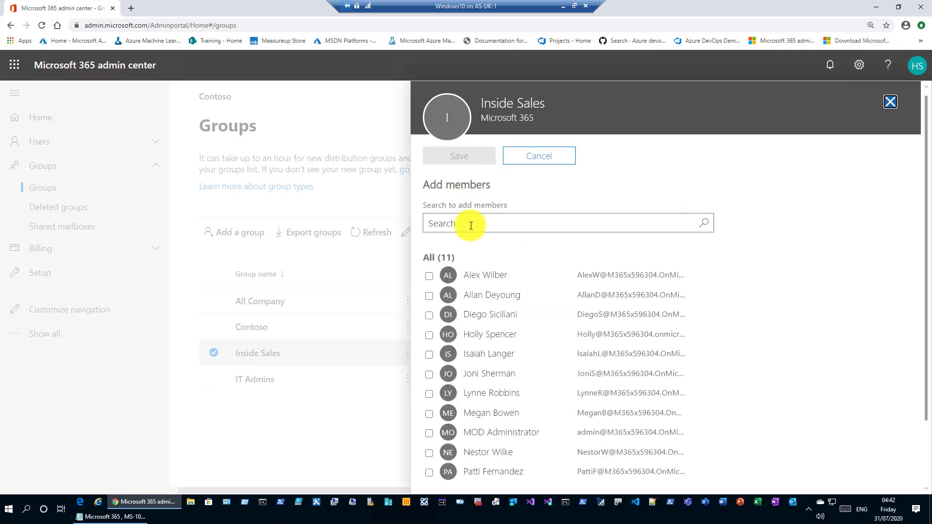
click(429, 355)
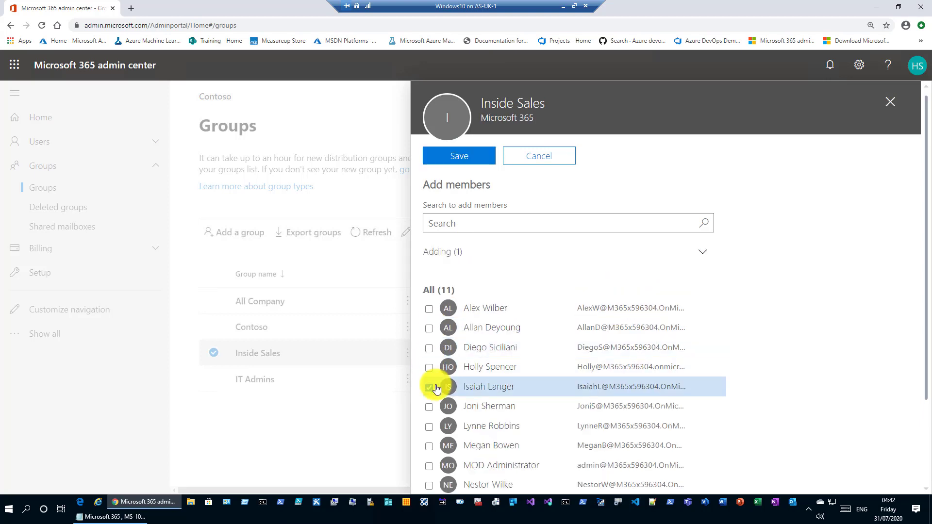
scroll(436, 388, down, 2)
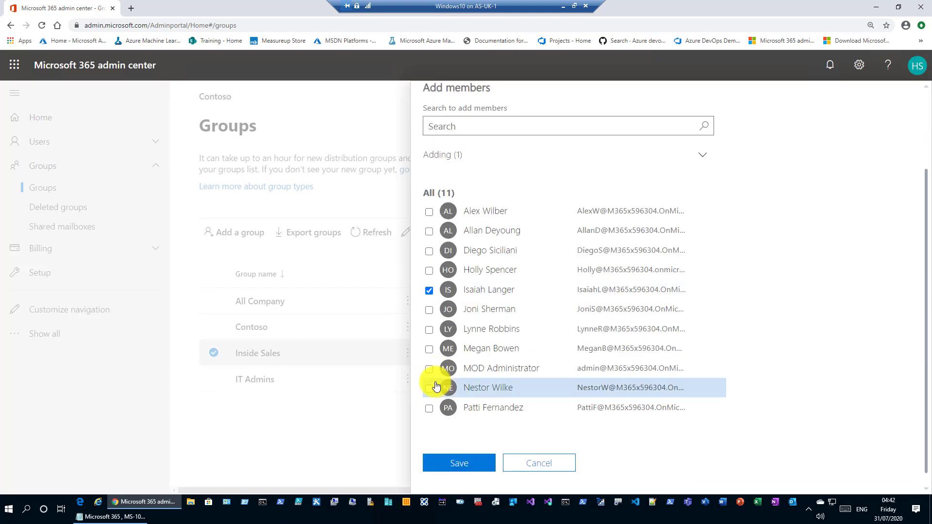
click(426, 353)
click(458, 468)
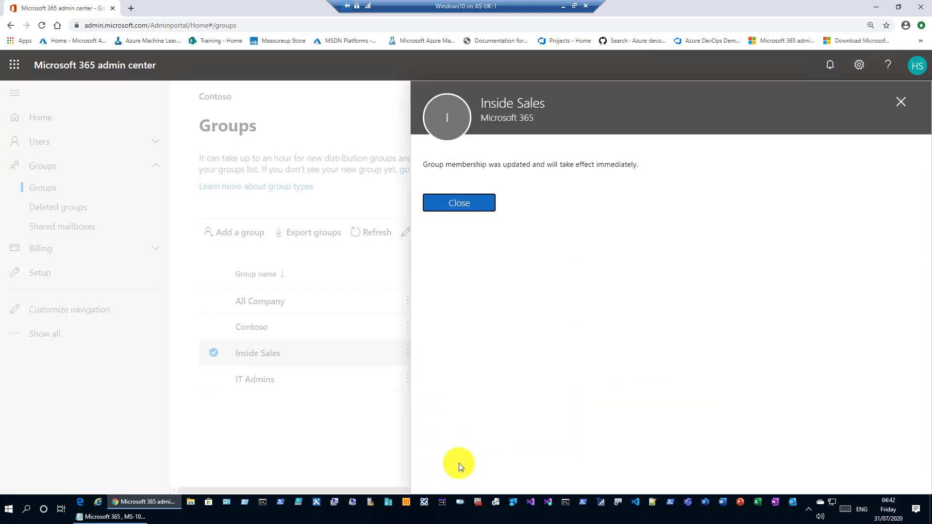
click(454, 206)
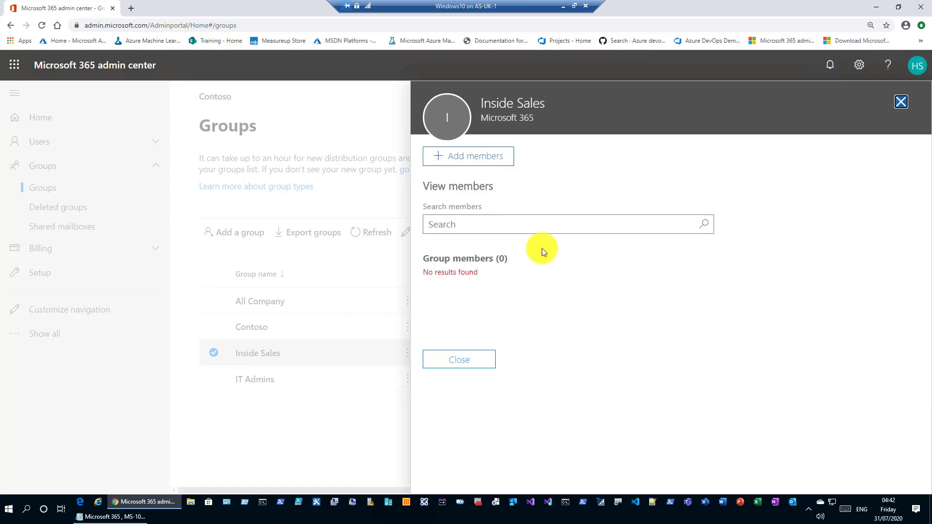
Review the Inside Sales group's owners, members and Microsoft Teams settings, and close its details
click(457, 364)
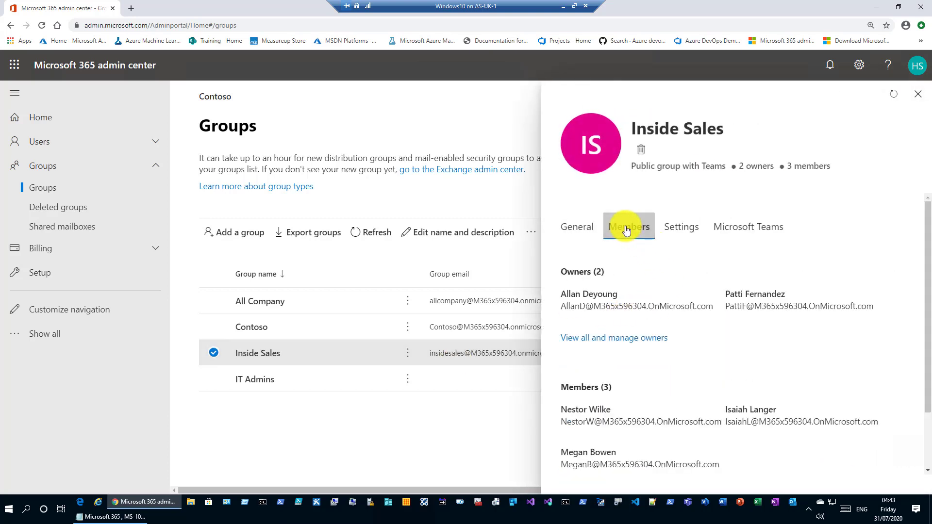
scroll(689, 340, down, 2)
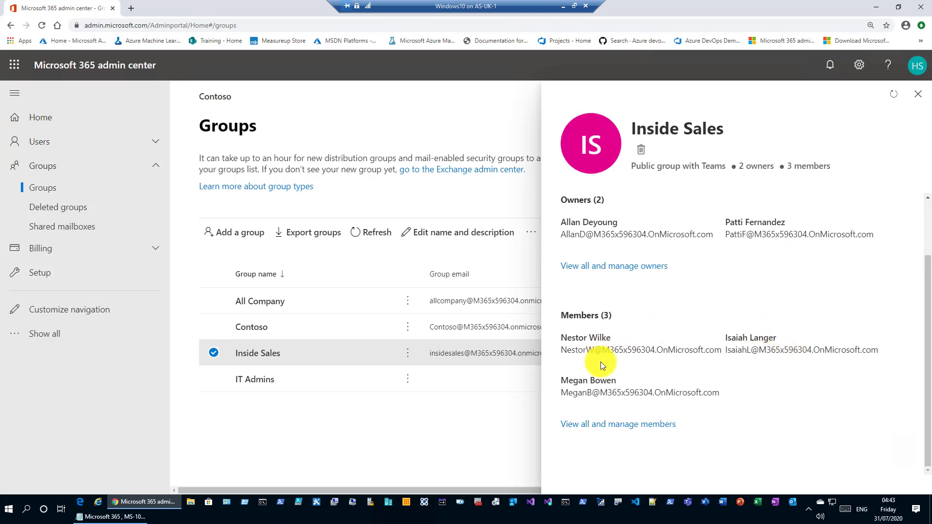
scroll(601, 362, up, 2)
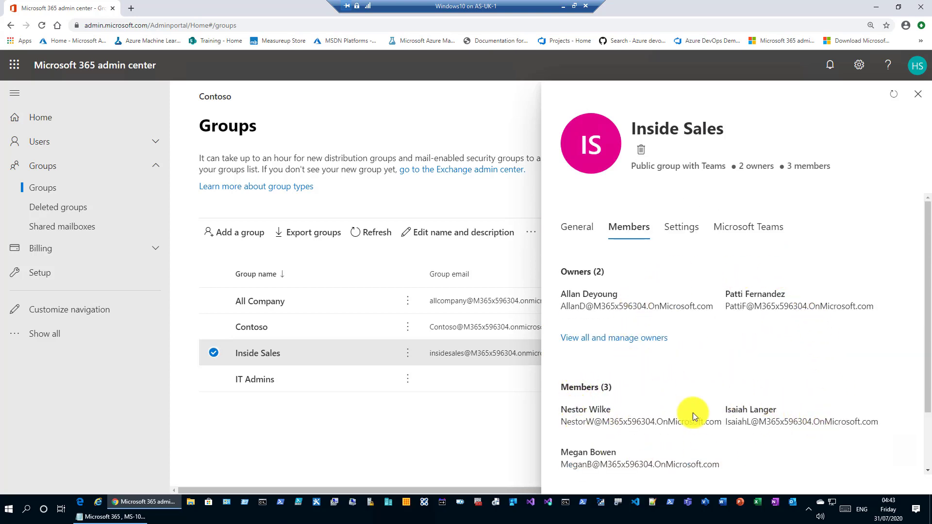
click(760, 232)
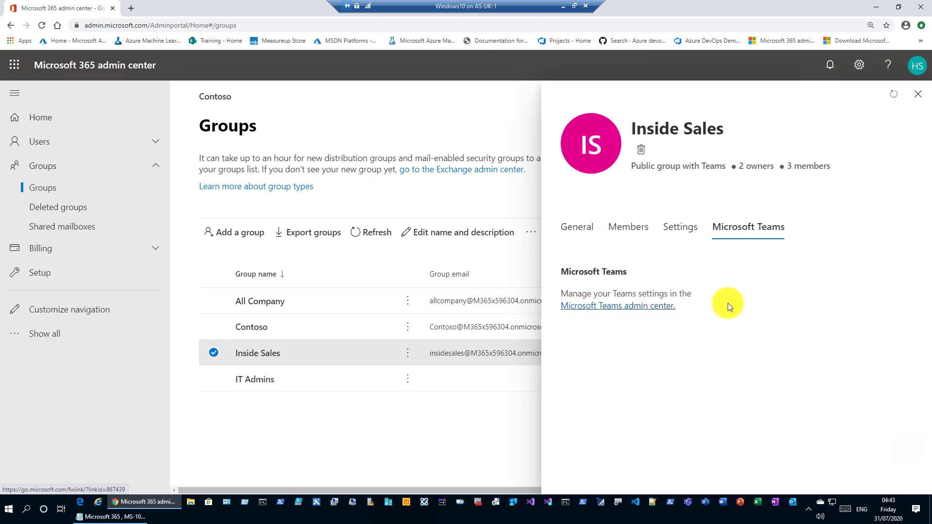
click(916, 96)
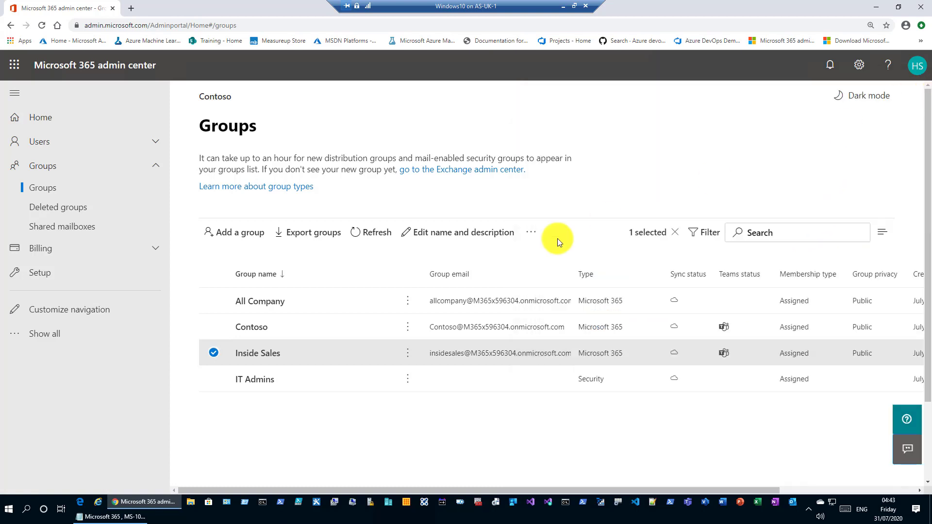
Assign the signed-in Global admin and the MOD Administrator account as owners of the IT Admins group
click(257, 383)
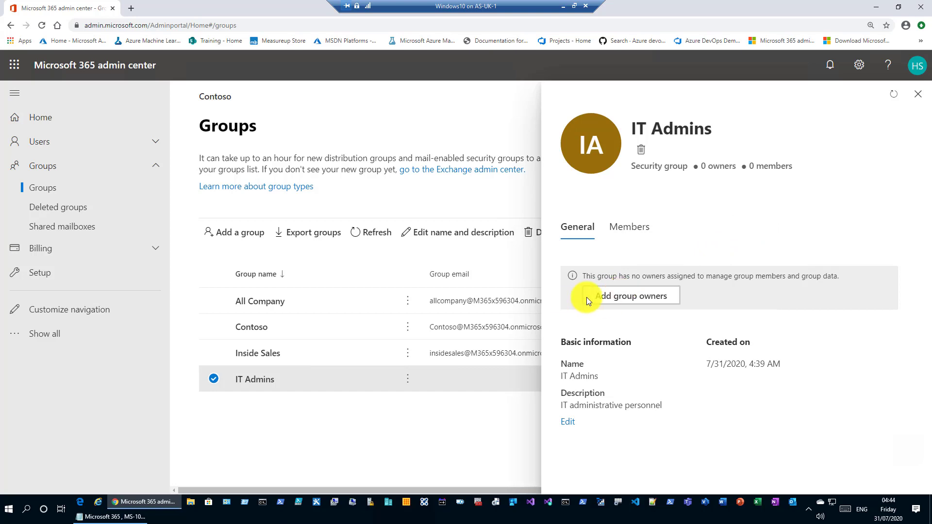
click(622, 297)
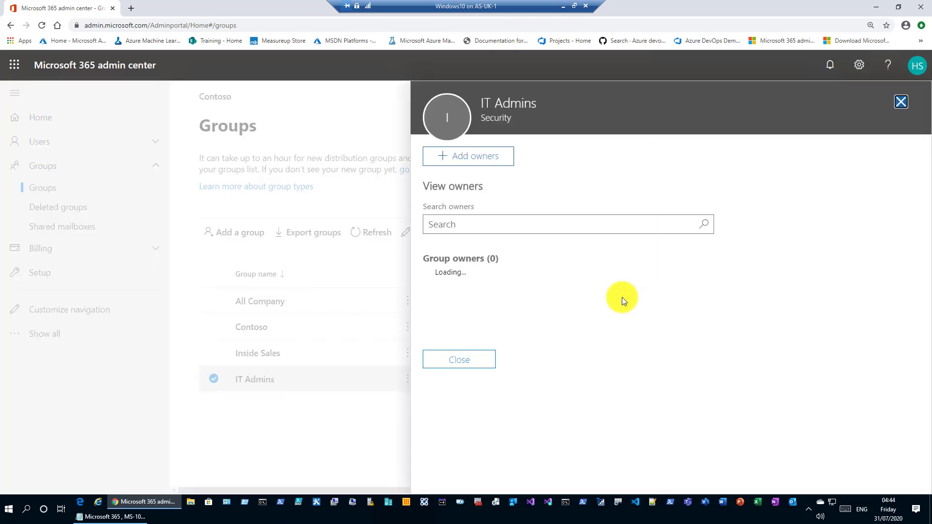
click(460, 157)
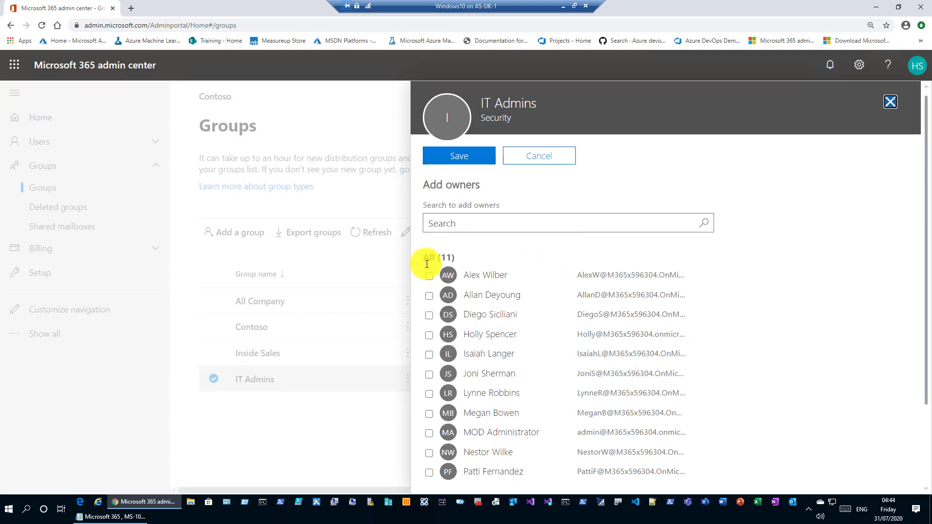
click(429, 335)
scroll(432, 385, down, 2)
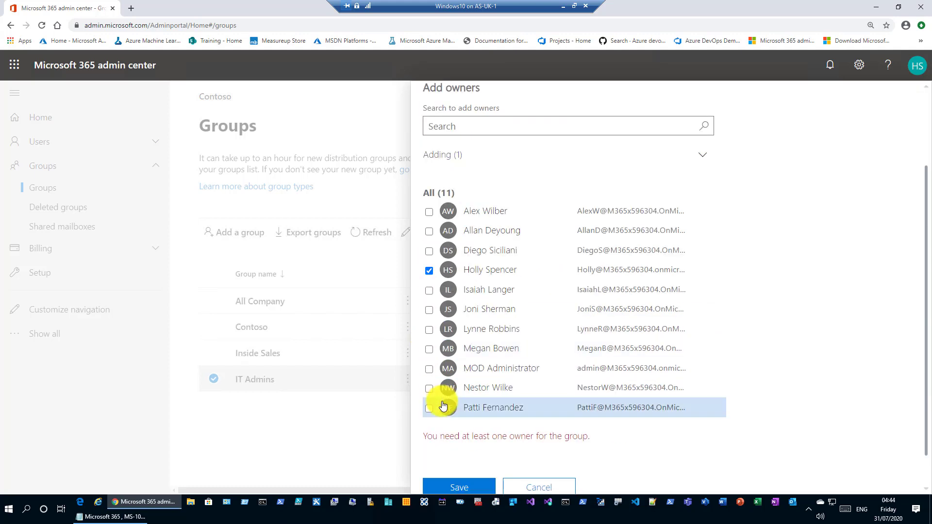
click(430, 372)
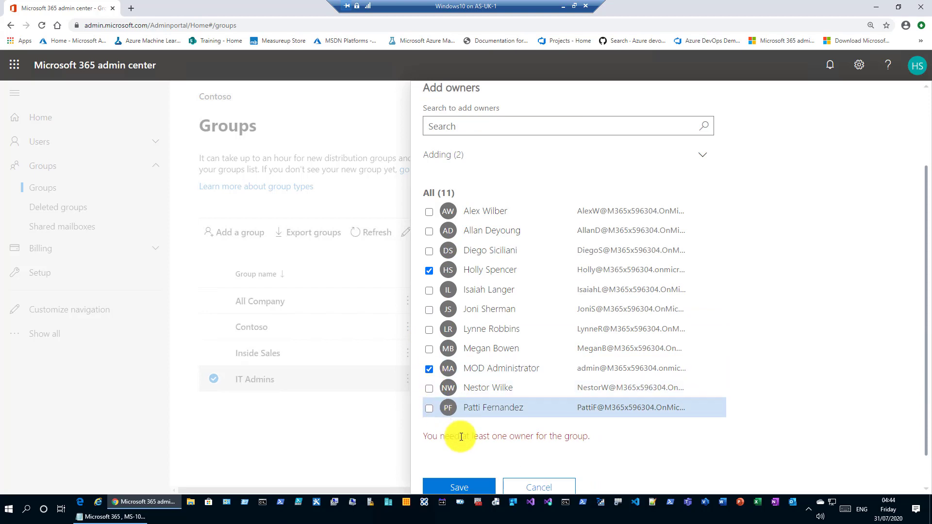
click(454, 487)
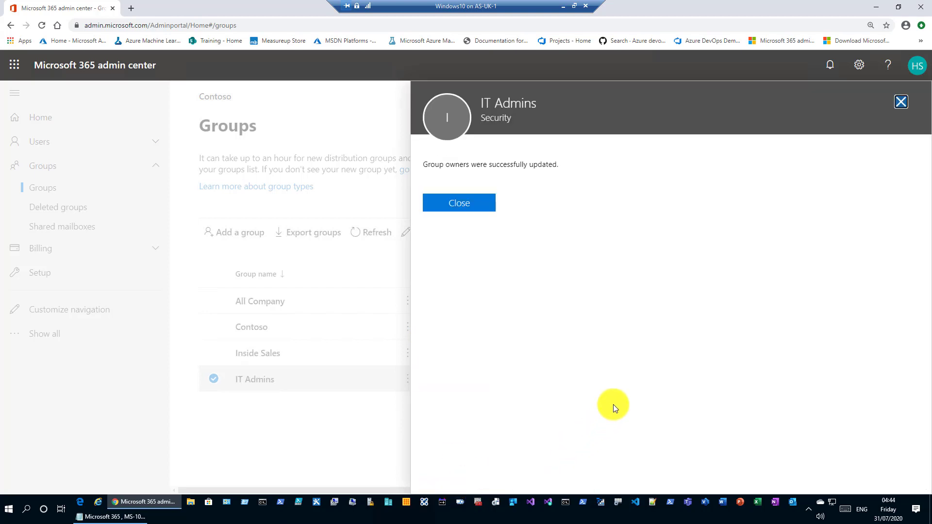
click(462, 197)
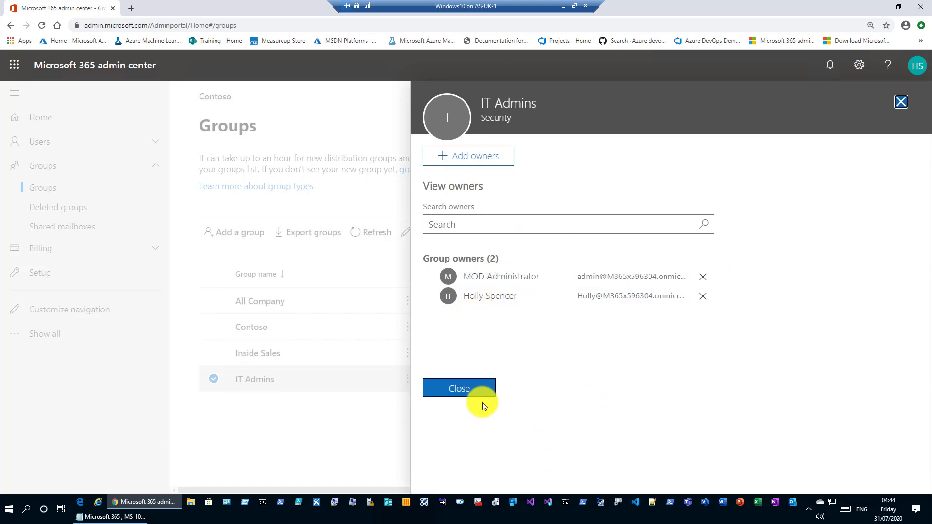
click(462, 389)
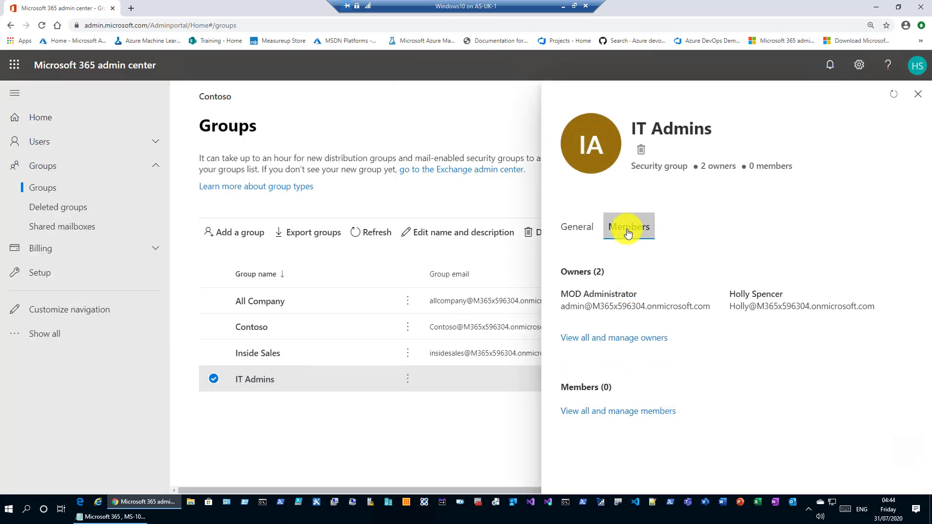
Add the first three listed users as members of the IT Admins group and save the membership
click(591, 418)
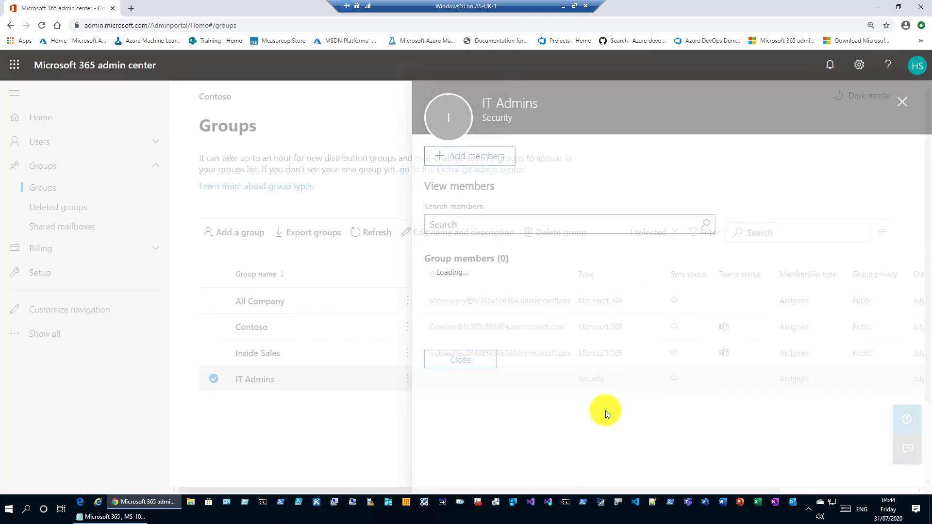
click(464, 152)
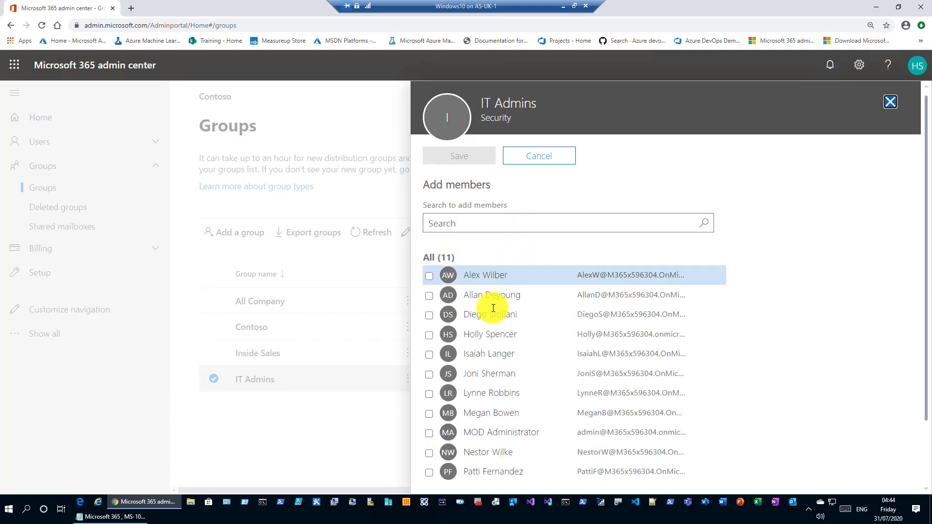
click(429, 275)
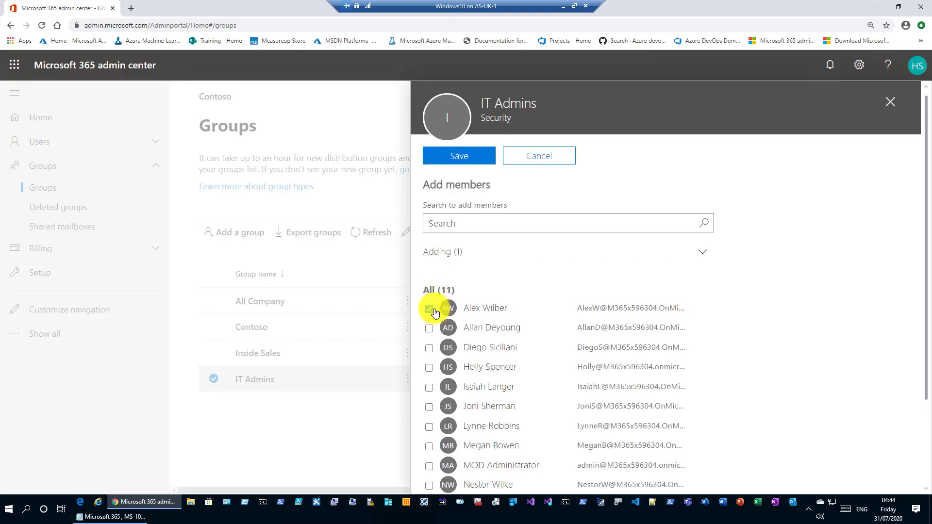
click(429, 328)
click(429, 347)
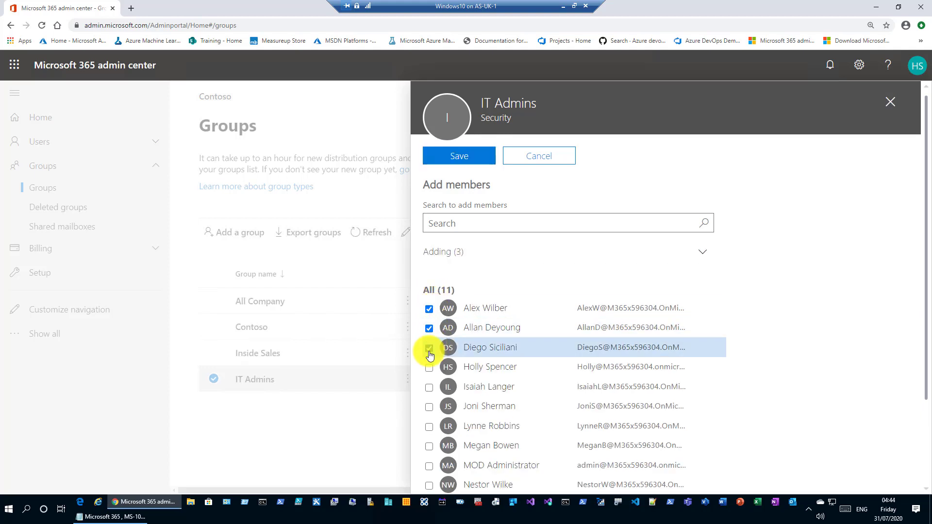
scroll(758, 367, down, 1)
scroll(758, 366, down, 1)
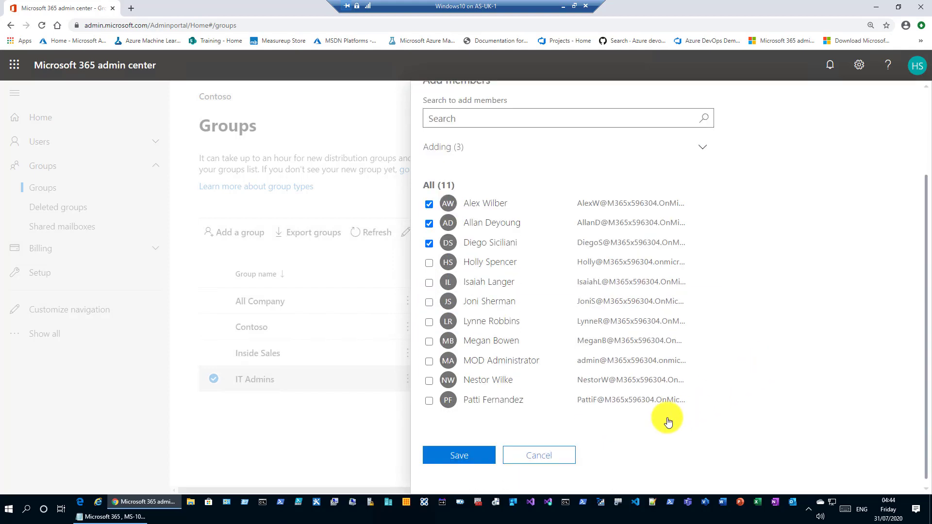
click(474, 453)
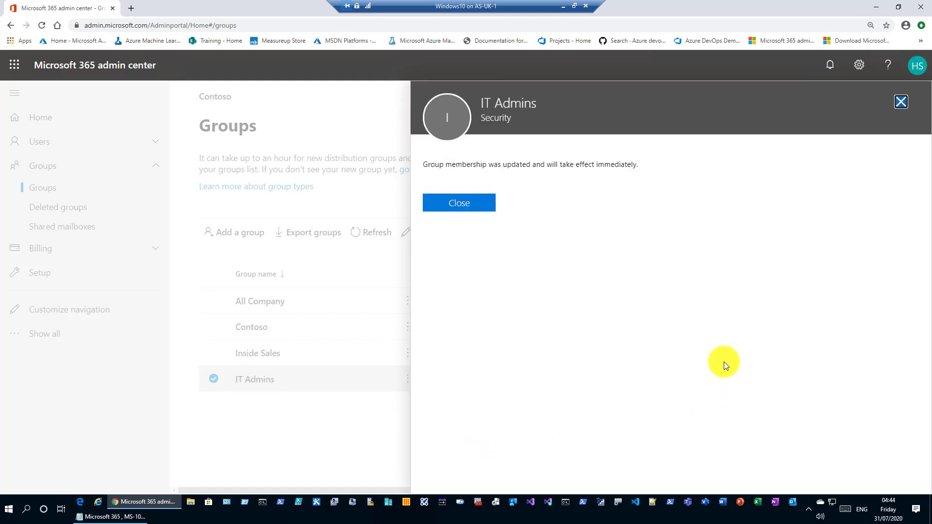
click(436, 203)
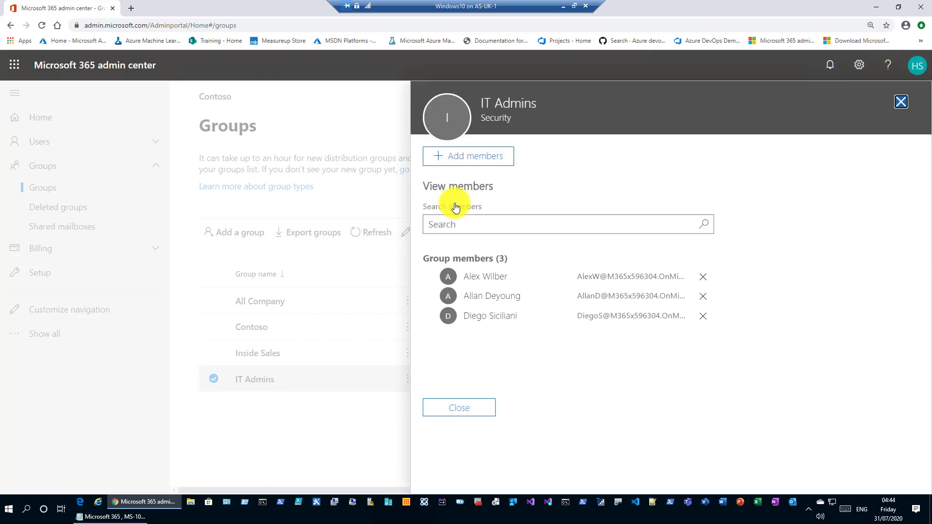
click(473, 409)
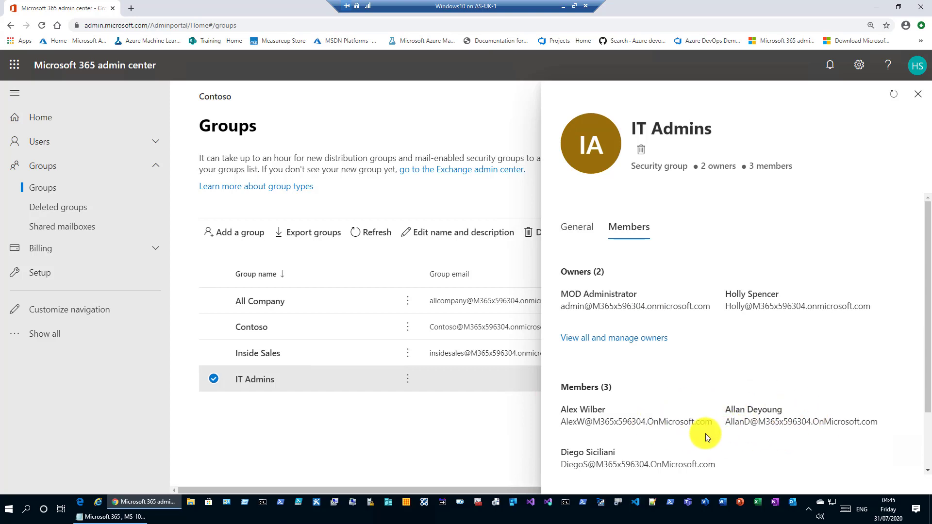
Delete the IT Admins security group, and check the deleted groups list after refreshing it
click(571, 232)
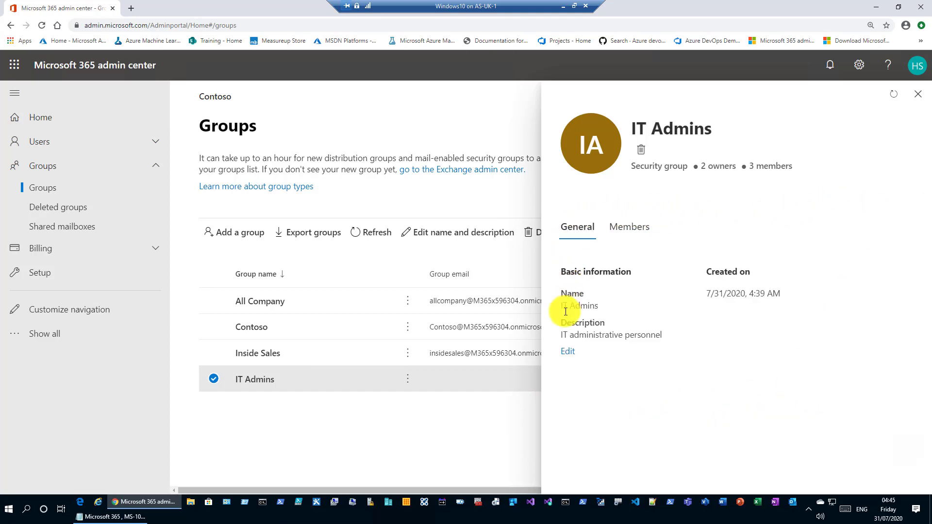
click(640, 154)
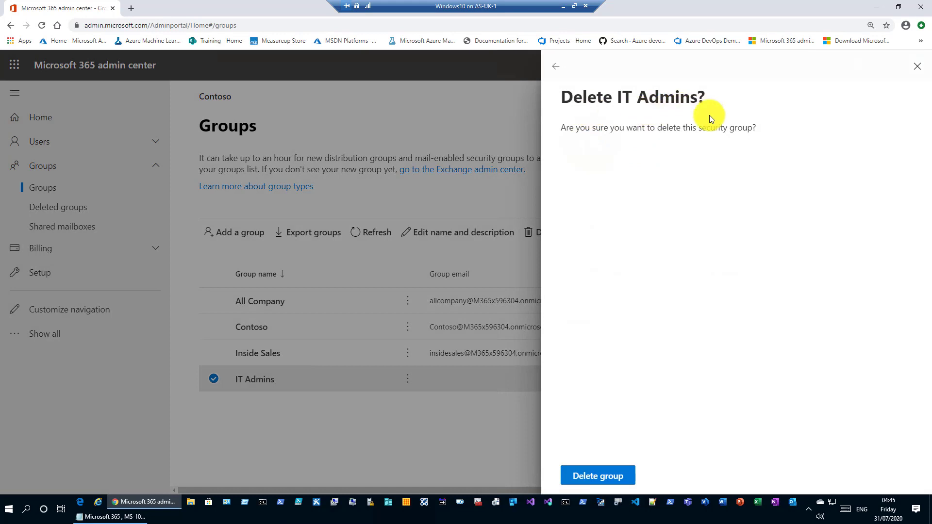
click(586, 476)
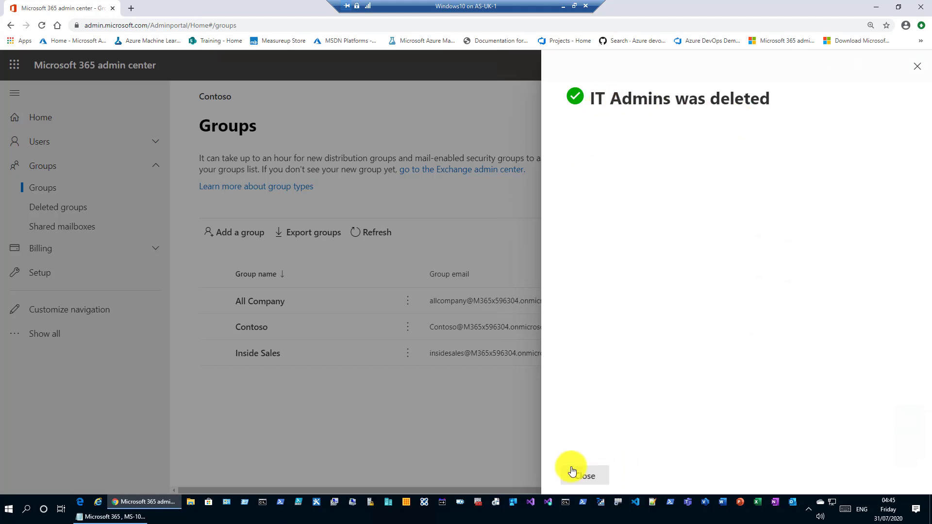
click(585, 477)
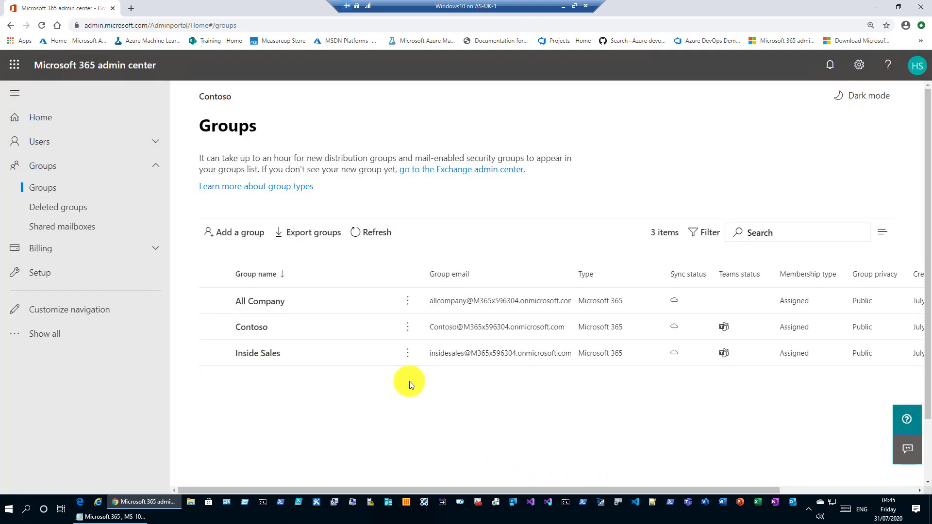
click(59, 215)
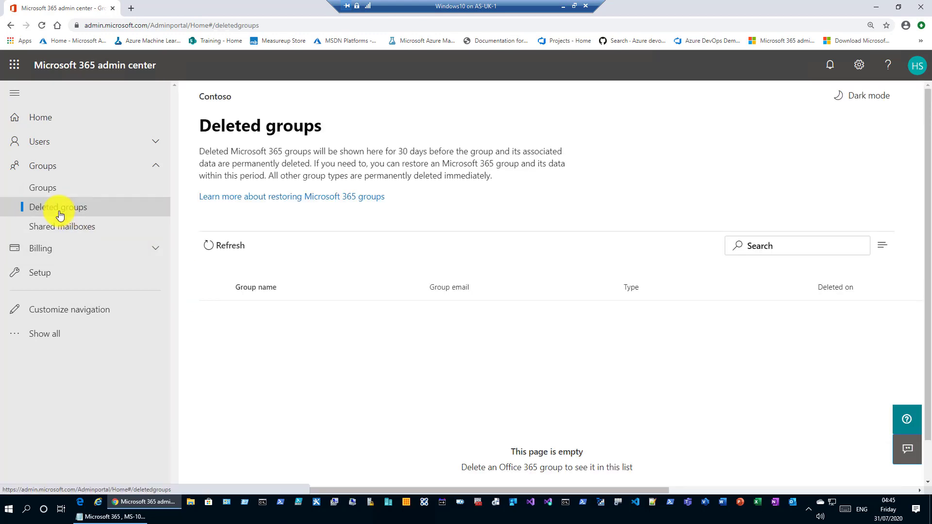
click(233, 242)
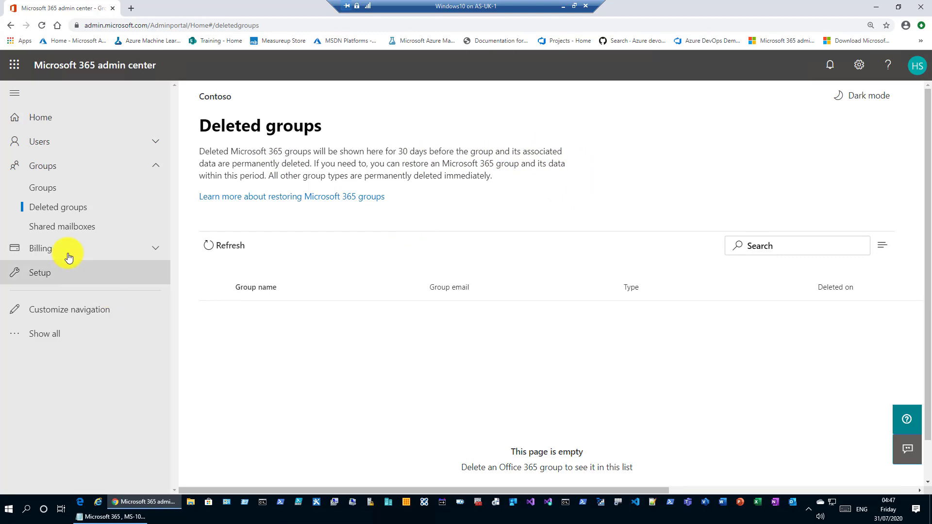
Return to the admin center home page and look through its Essentials cards
click(43, 125)
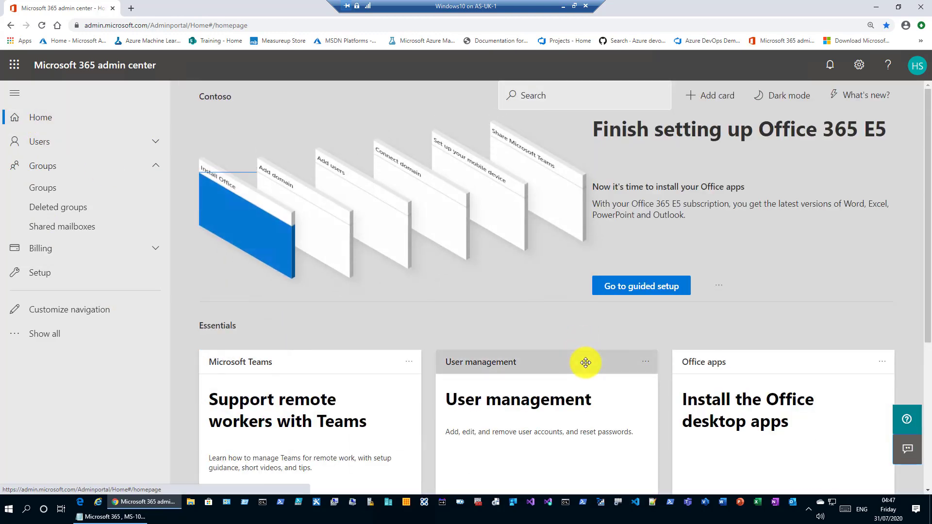
scroll(585, 363, down, 3)
scroll(585, 364, down, 2)
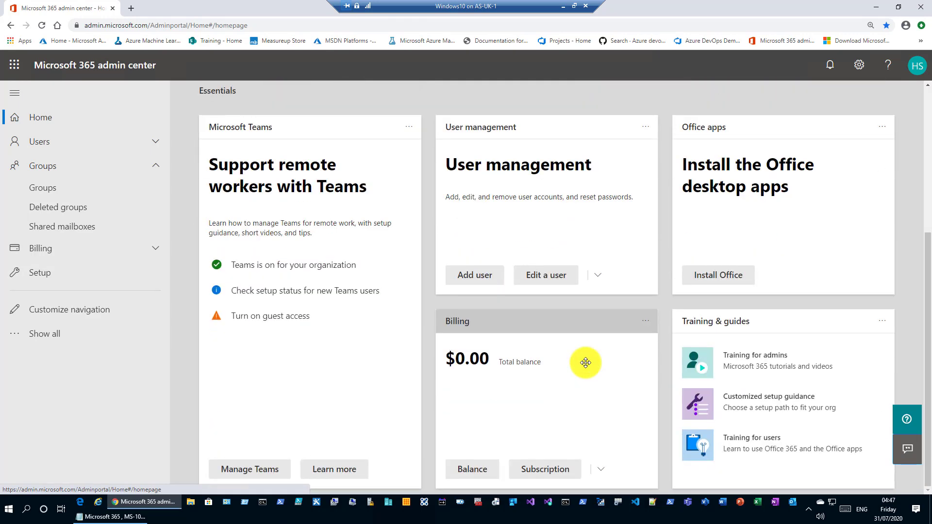